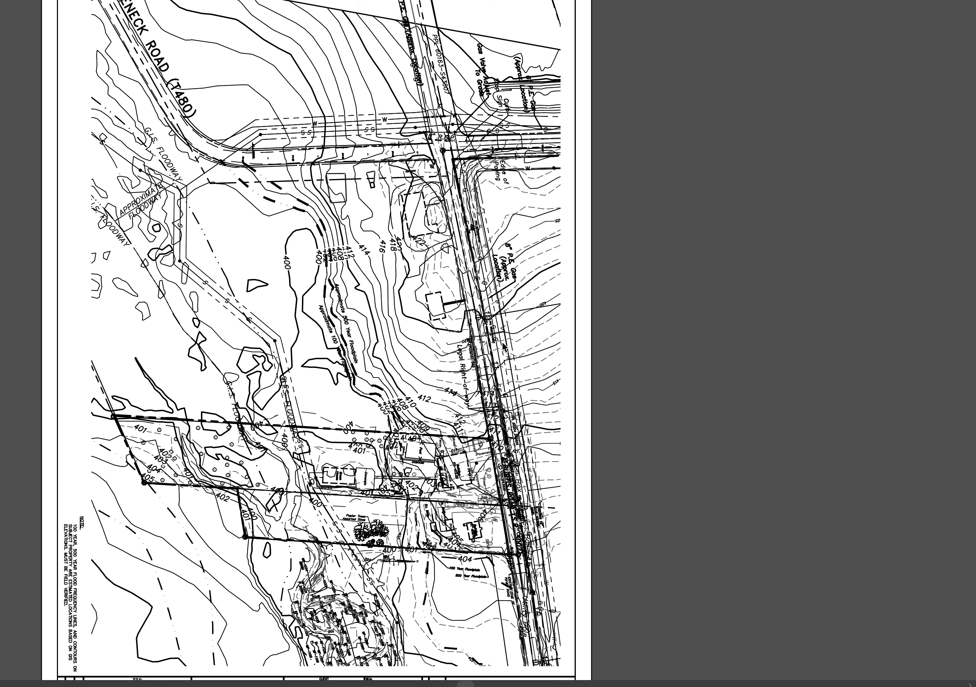
Release the clipping masks on all of Layer 1's artwork and clear the selection
{"action": "key", "text": "Tab"}
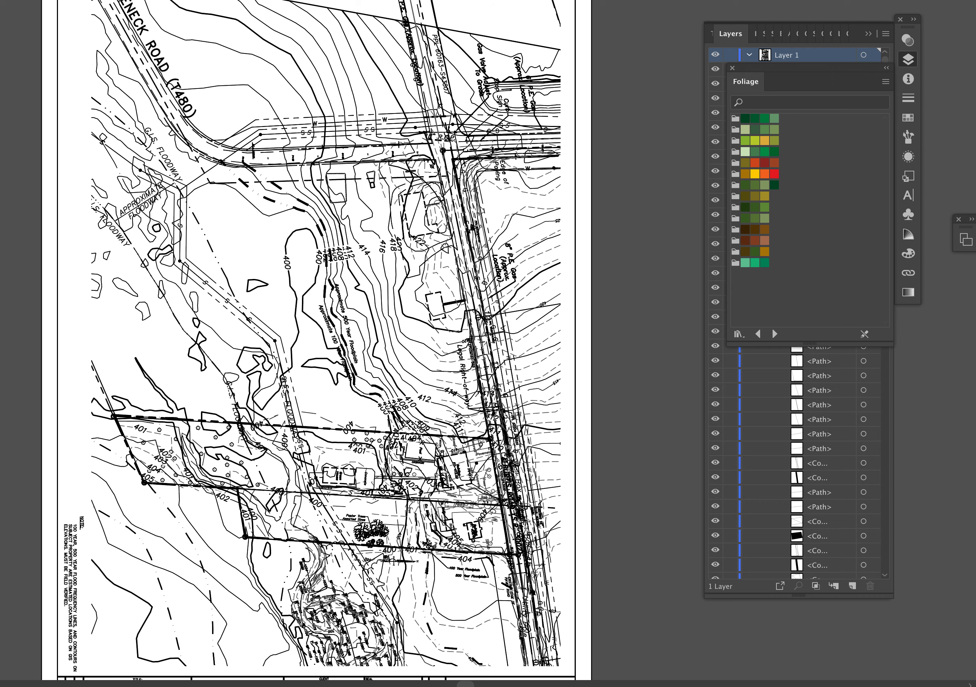
{"action": "key", "text": "Tab"}
{"action": "key", "text": "Tab"}
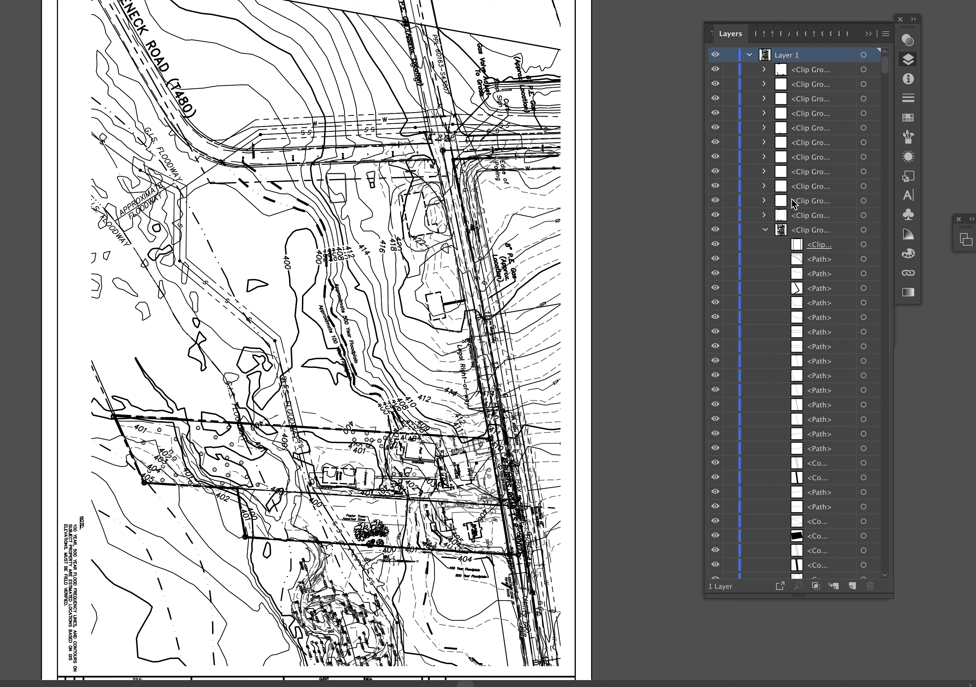
{"action": "left_click", "coordinate": [874, 55]}
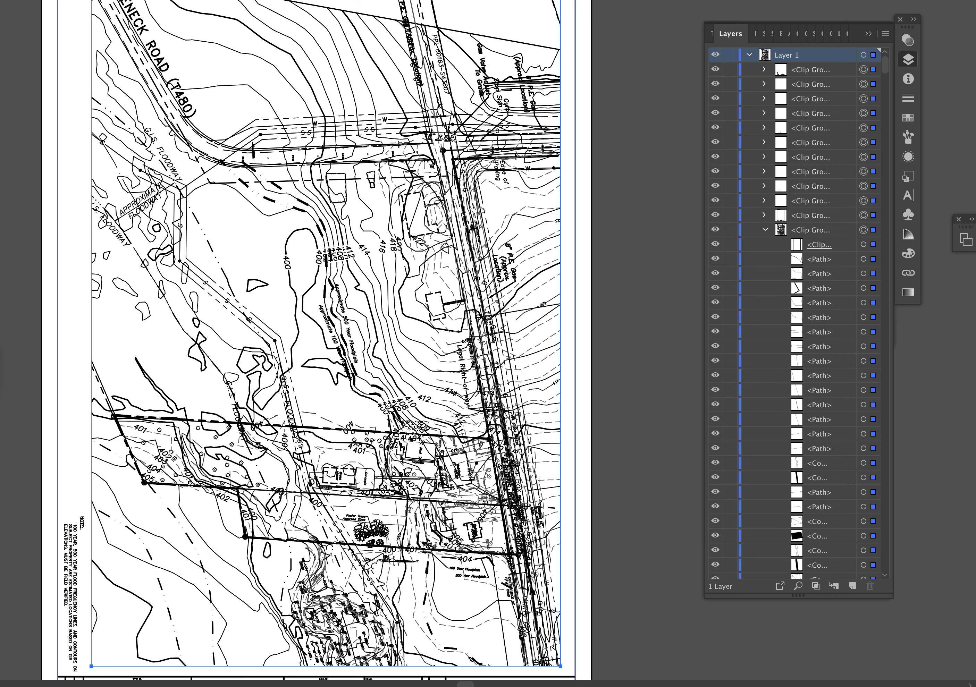
{"action": "key", "text": "super+alt+7"}
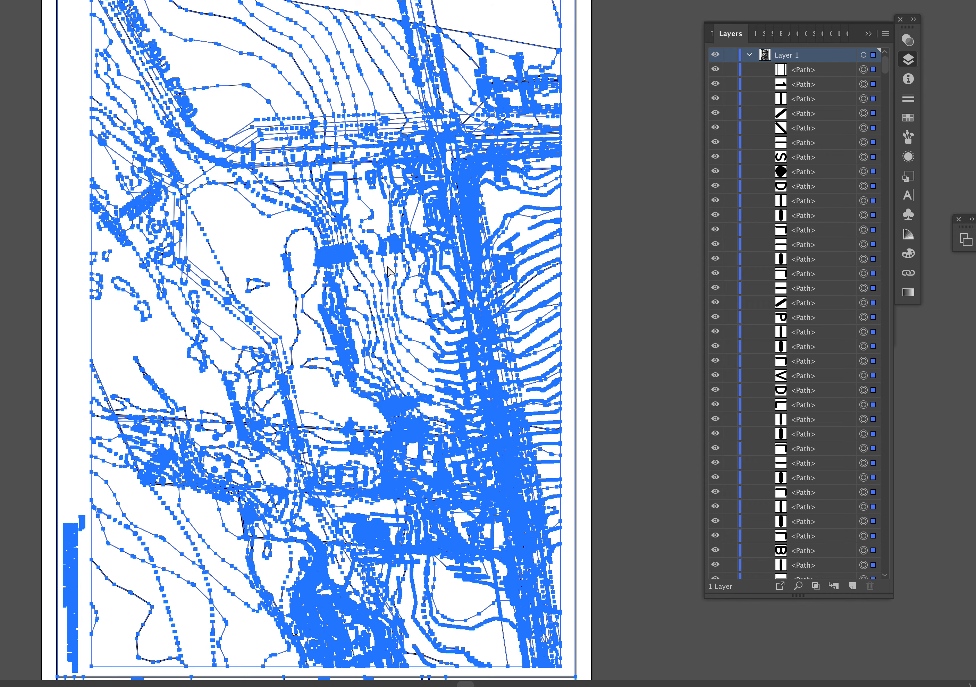
{"action": "left_click", "coordinate": [504, 19]}
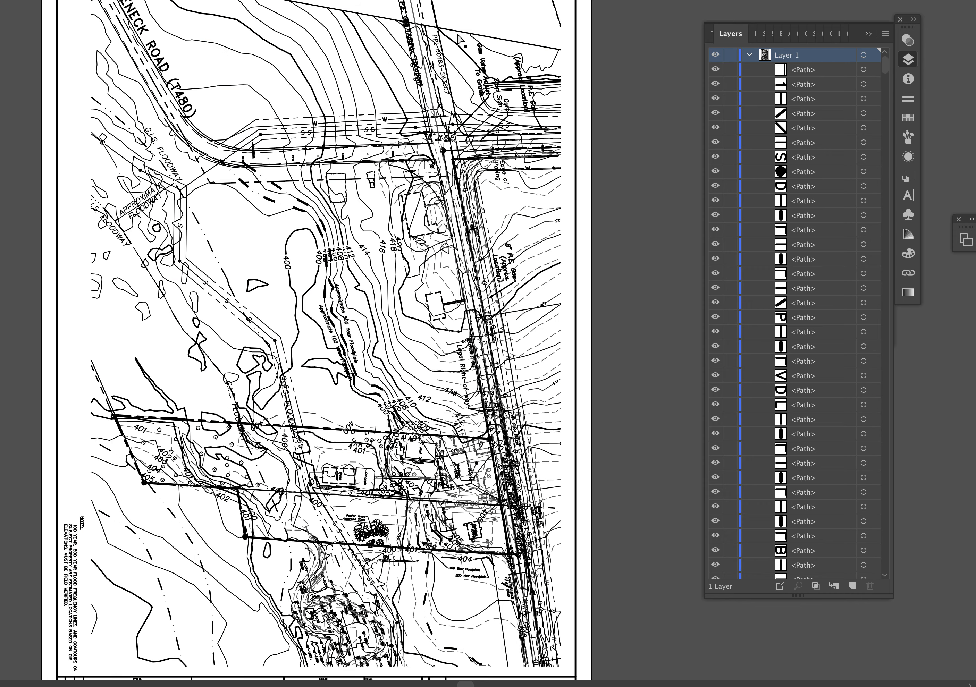
Check individual contour lines in the upper middle of the site plan by selecting them one at a time
{"action": "left_click", "coordinate": [339, 61]}
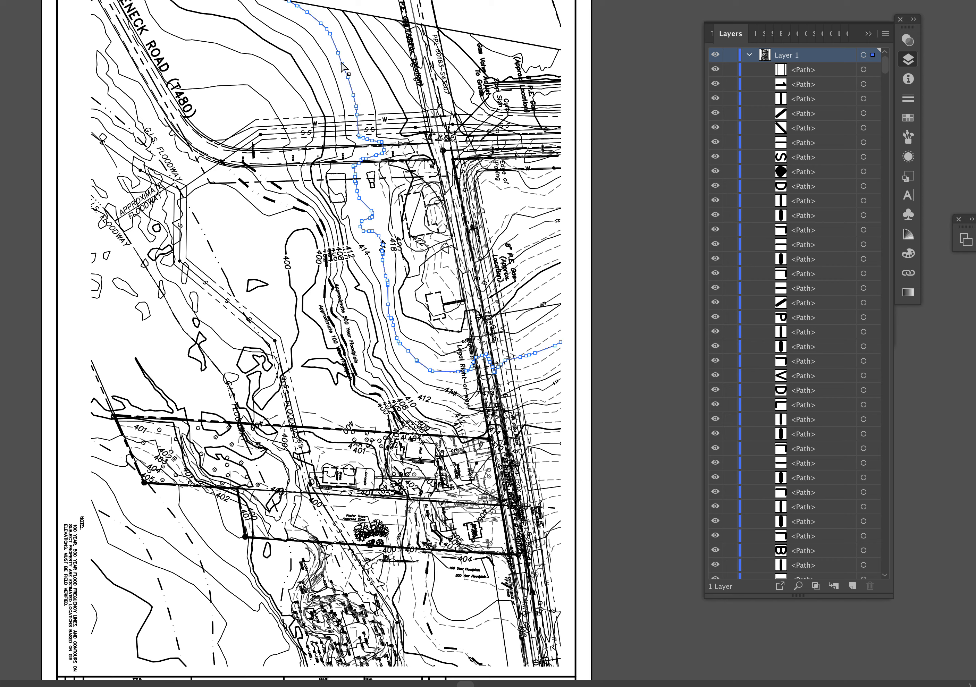
{"action": "left_click", "coordinate": [315, 66]}
{"action": "left_click", "coordinate": [301, 76]}
{"action": "left_click", "coordinate": [290, 85]}
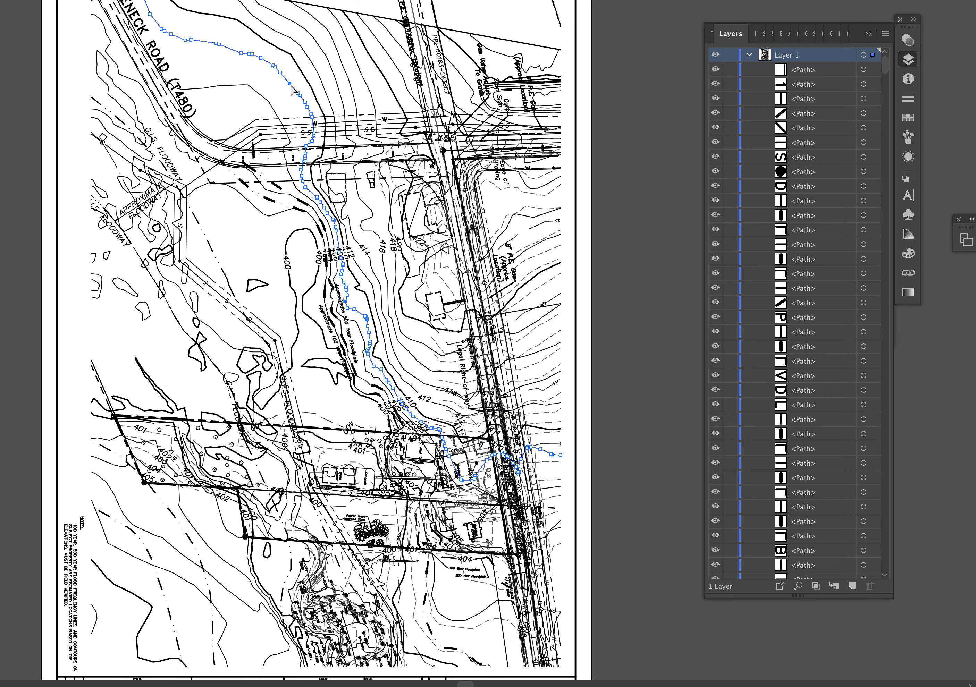
{"action": "left_click", "coordinate": [263, 98]}
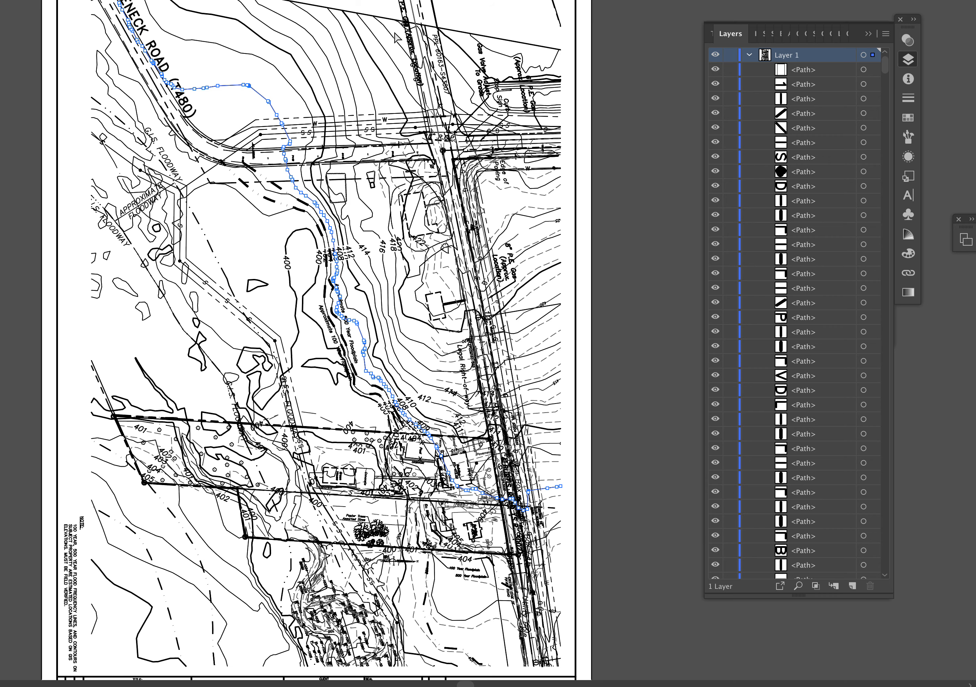
Select the contour lines across the upper middle of the plan as whole paths and group them
{"action": "left_click_drag", "start_coordinate": [395, 32], "coordinate": [235, 92]}
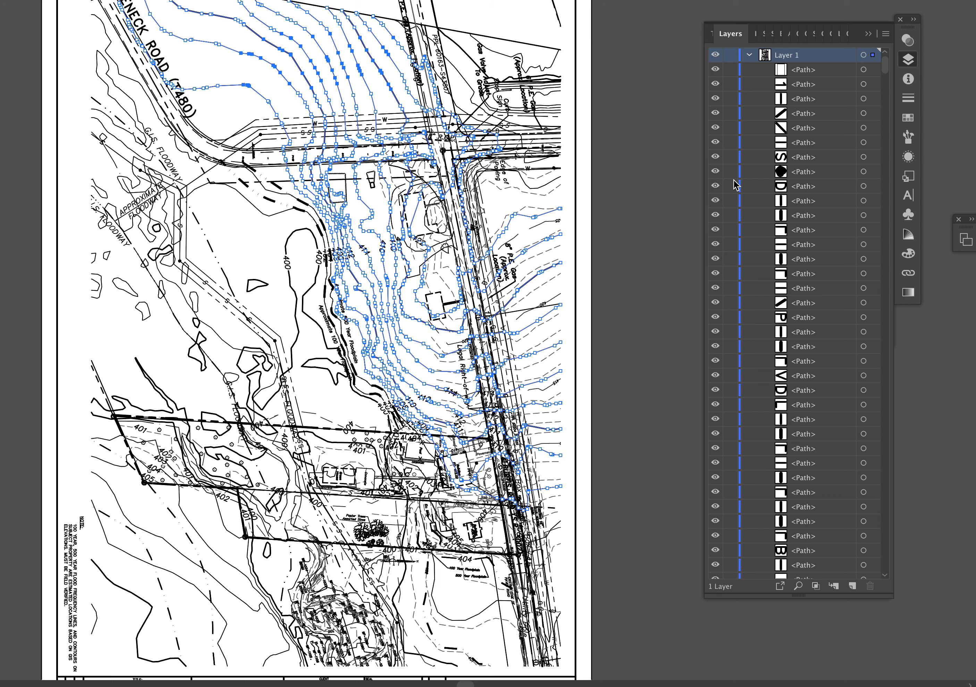
{"action": "key", "text": "v"}
{"action": "key", "text": "a"}
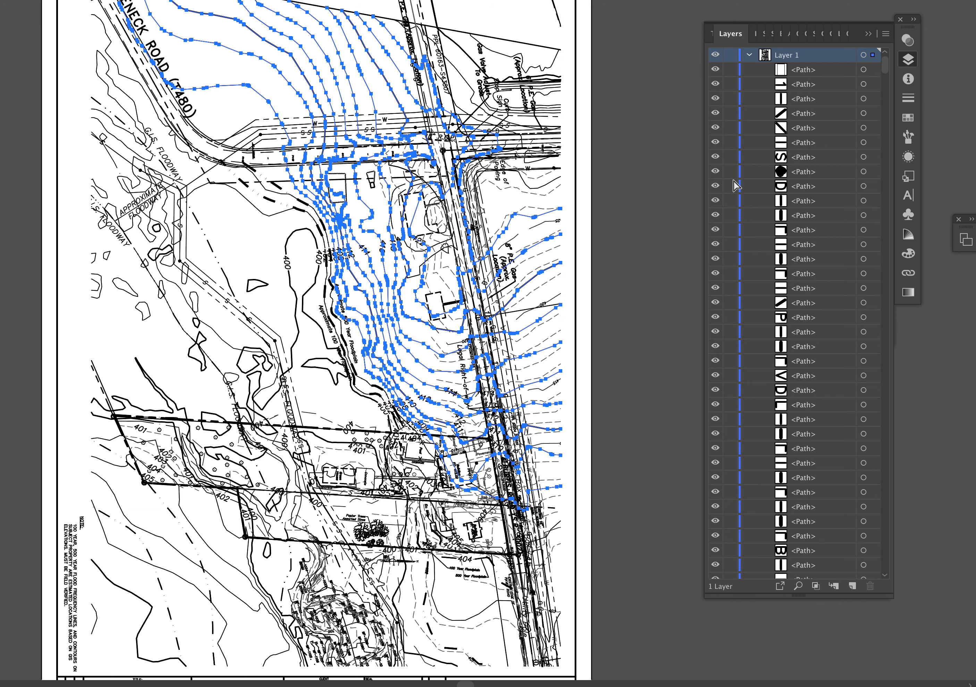
{"action": "key", "text": "v"}
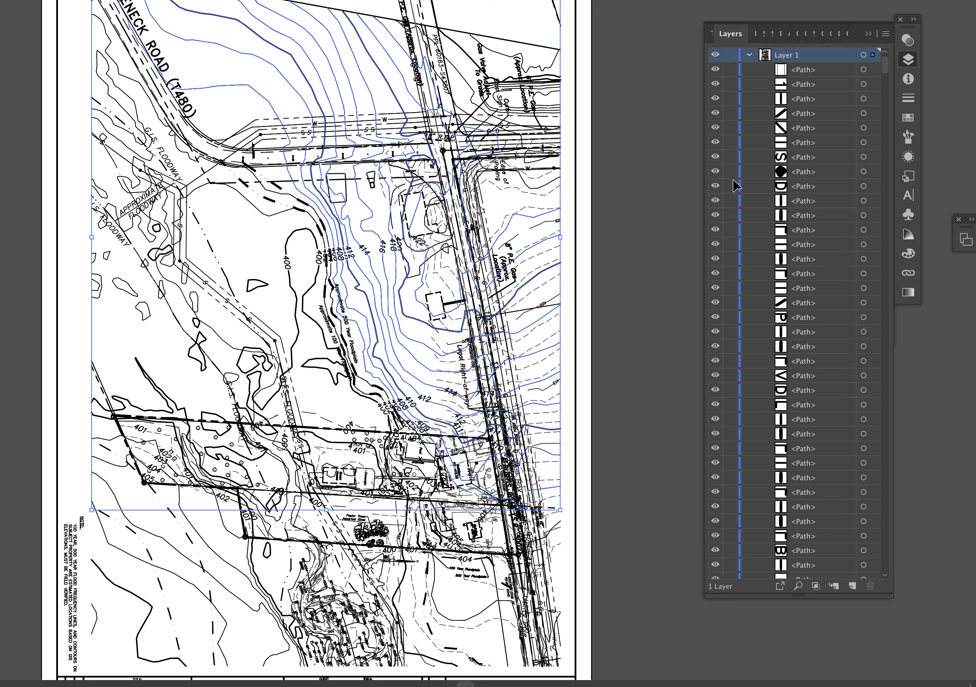
{"action": "key", "text": "super+g"}
{"action": "key", "text": "a"}
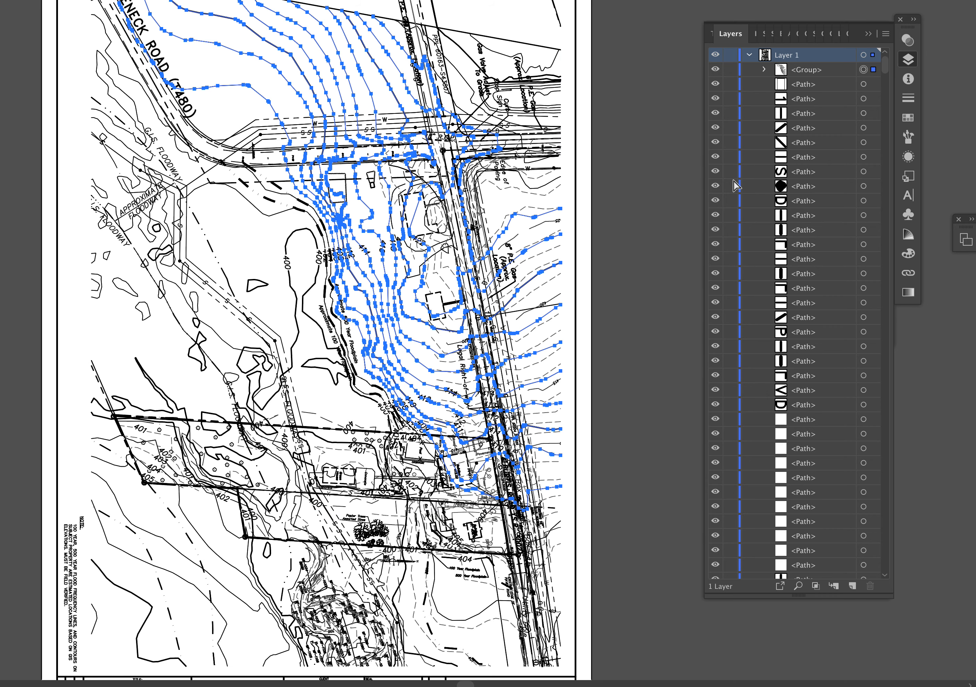
Check the contents of the new contour group and rename it "Contour lines"
{"action": "left_click", "coordinate": [764, 69]}
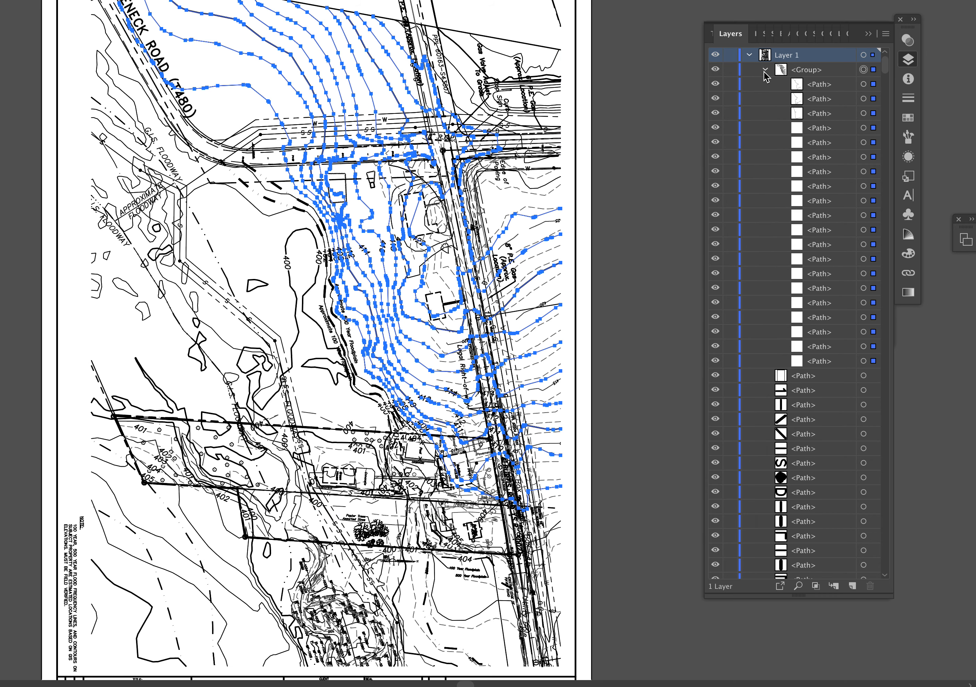
{"action": "left_click", "coordinate": [765, 69]}
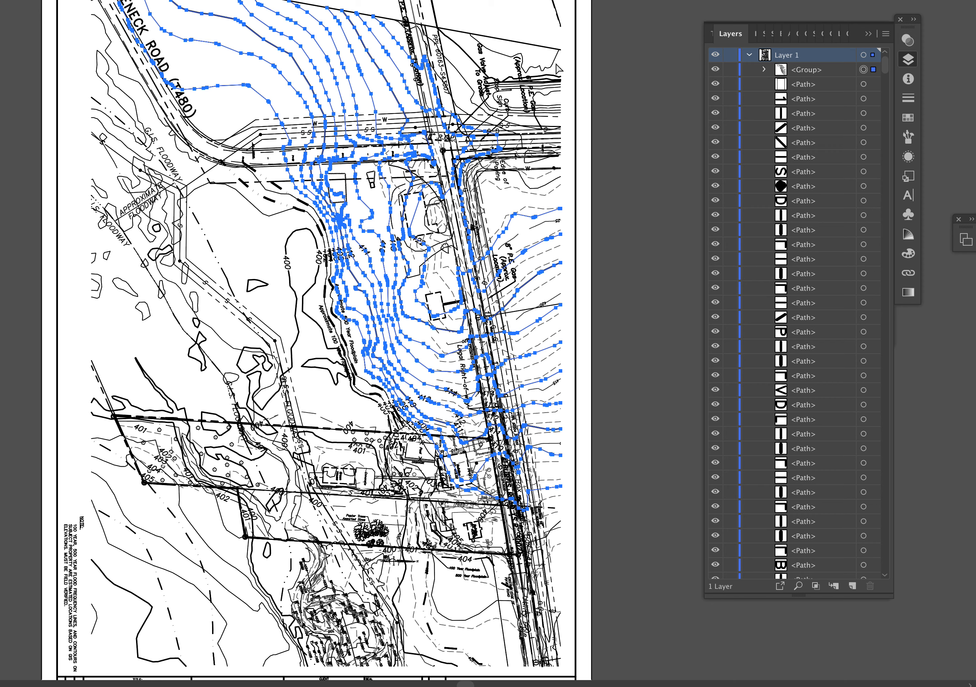
{"action": "double_click", "coordinate": [813, 71]}
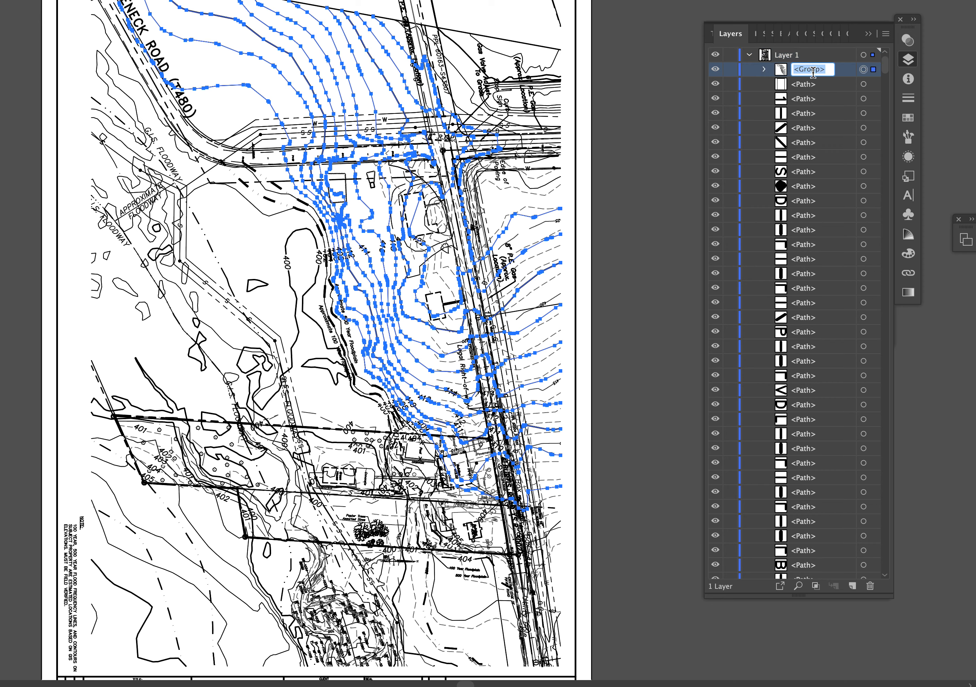
{"action": "type", "text": "Co"}
{"action": "type", "text": "ntour lines"}
{"action": "key", "text": "Return"}
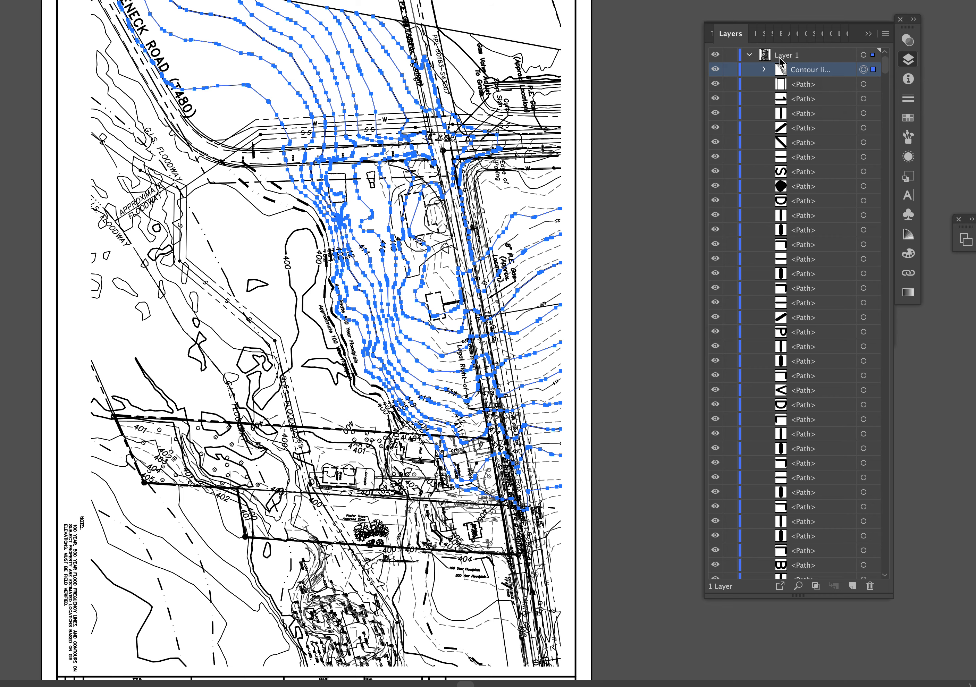
Hide the Contour lines group so the remaining site plan linework is easier to pick
{"action": "left_click", "coordinate": [716, 70]}
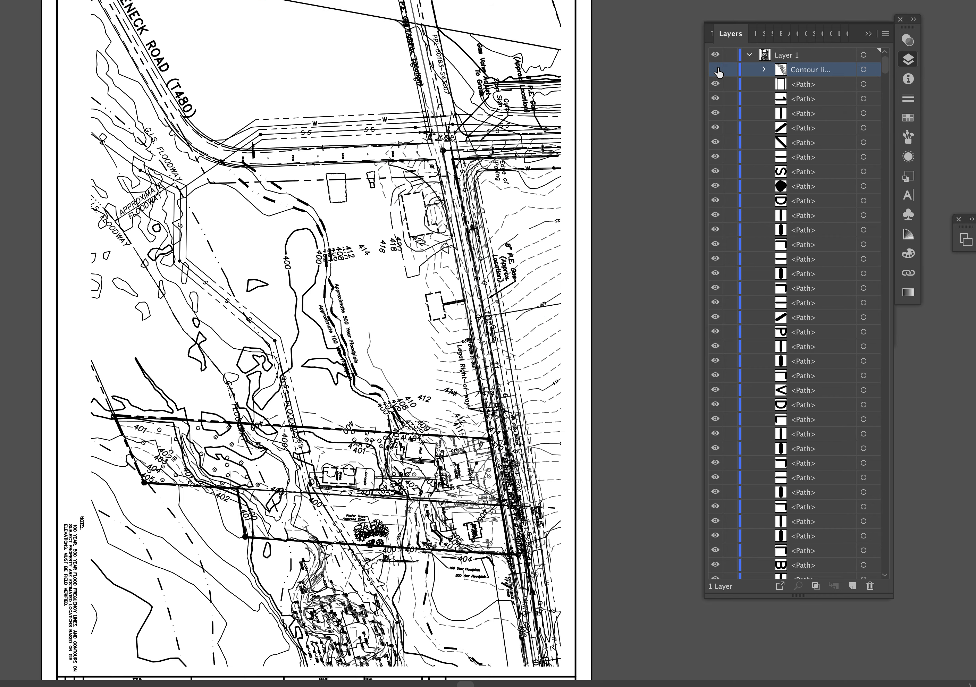
{"action": "left_click", "coordinate": [716, 70]}
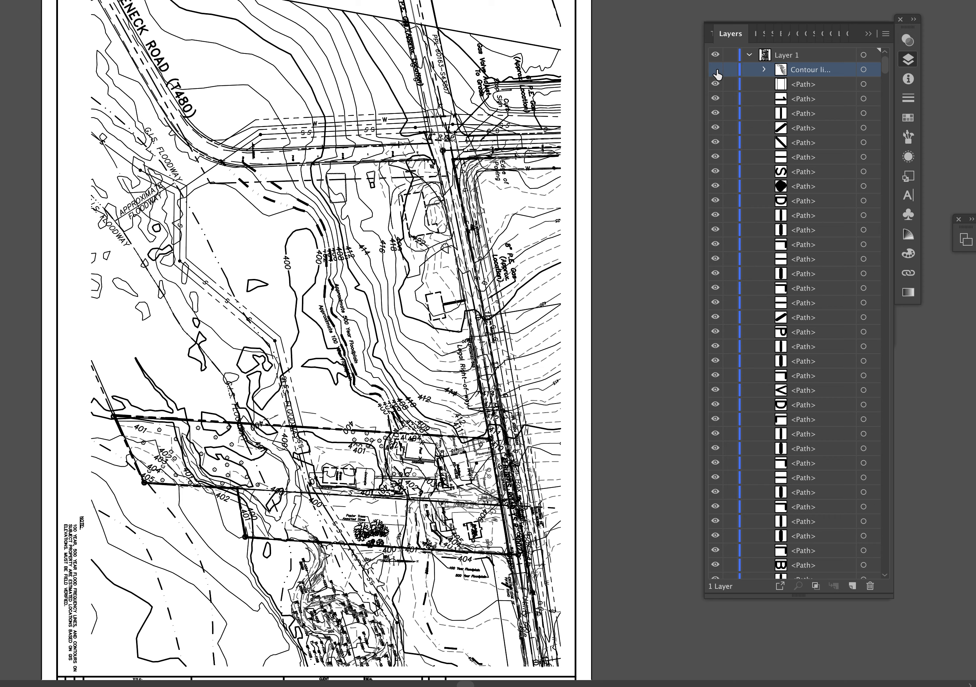
{"action": "left_click", "coordinate": [716, 70]}
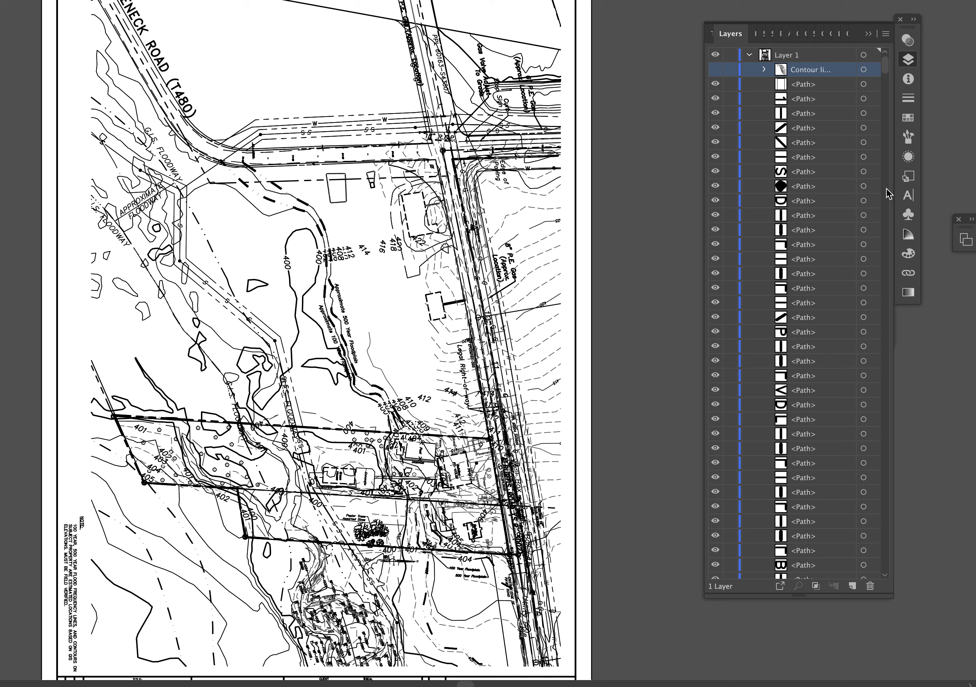
{"action": "mouse_move", "coordinate": [886, 72]}
{"action": "left_mouse_down"}
{"action": "mouse_move", "coordinate": [876, 271]}
{"action": "mouse_move", "coordinate": [883, 64]}
{"action": "left_mouse_up"}
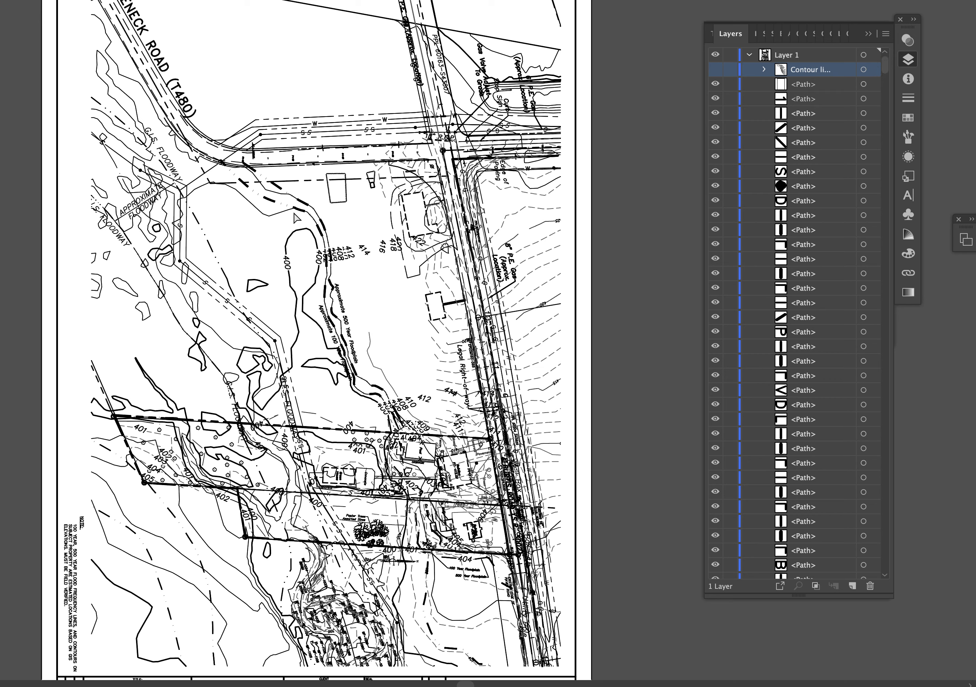
Select the thick 400 contour line with its label and adjoining segments, and bring them to the front
{"action": "left_click", "coordinate": [288, 271]}
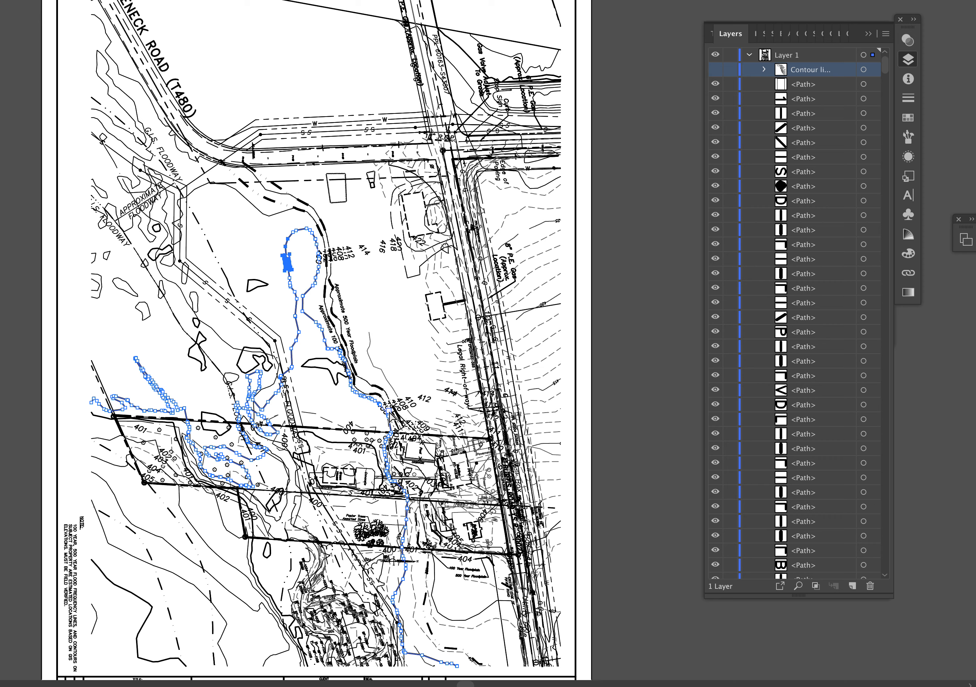
{"action": "left_click_drag", "start_coordinate": [386, 408], "coordinate": [389, 401]}
{"action": "key", "text": "v"}
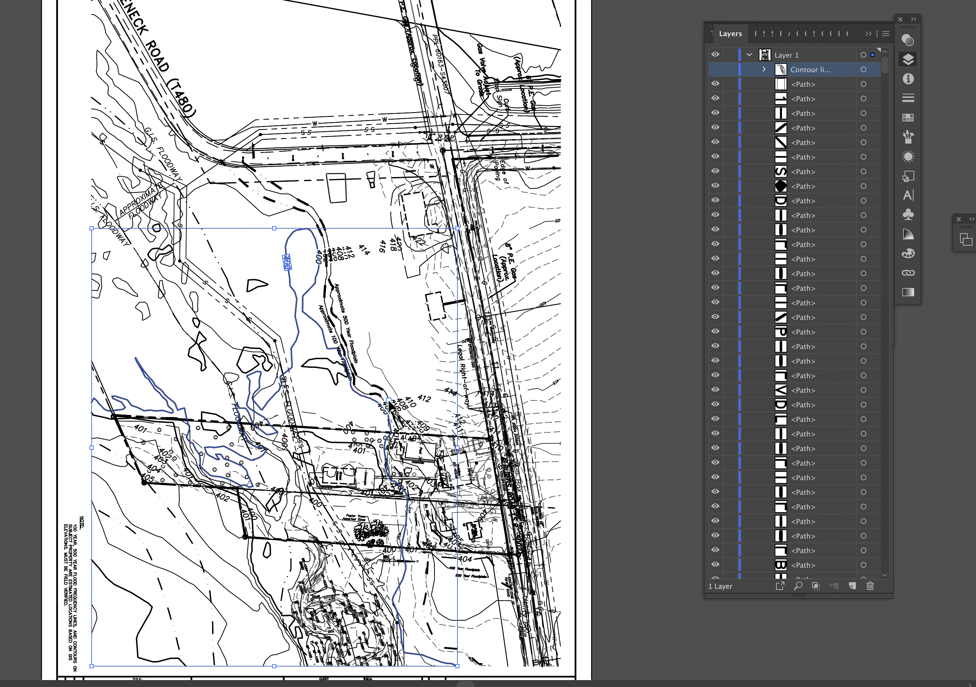
{"action": "key", "text": "super+shift+]"}
{"action": "key", "text": "a"}
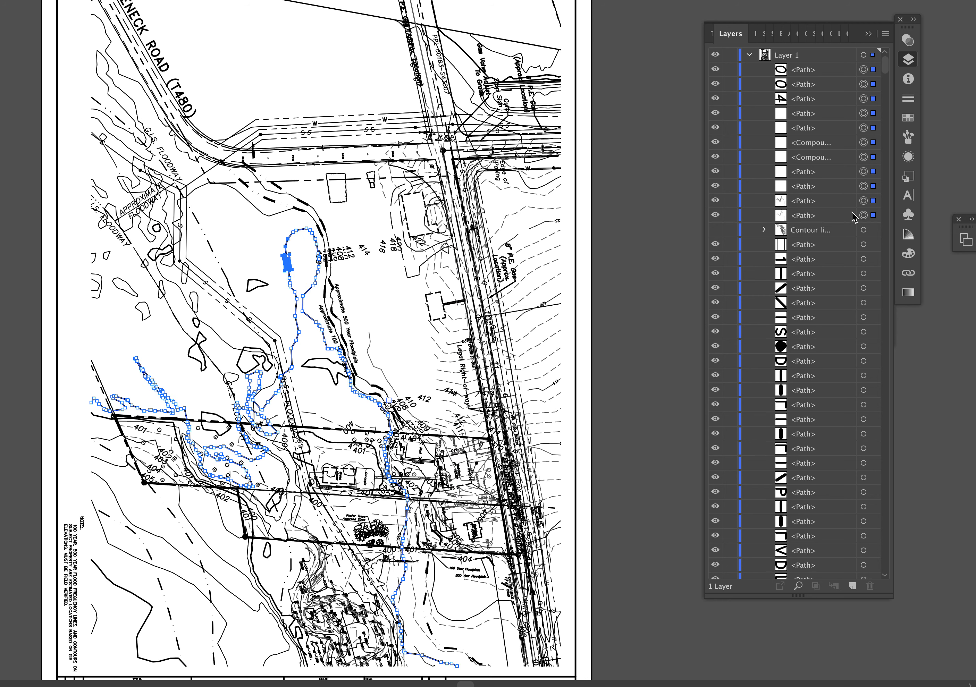
Move all the 400 contour paths from the front of Layer 1 into the hidden Contour lines group
{"action": "left_click", "coordinate": [832, 70]}
{"action": "left_click", "coordinate": [834, 87], "text": "shift"}
{"action": "left_click", "coordinate": [833, 102], "text": "shift"}
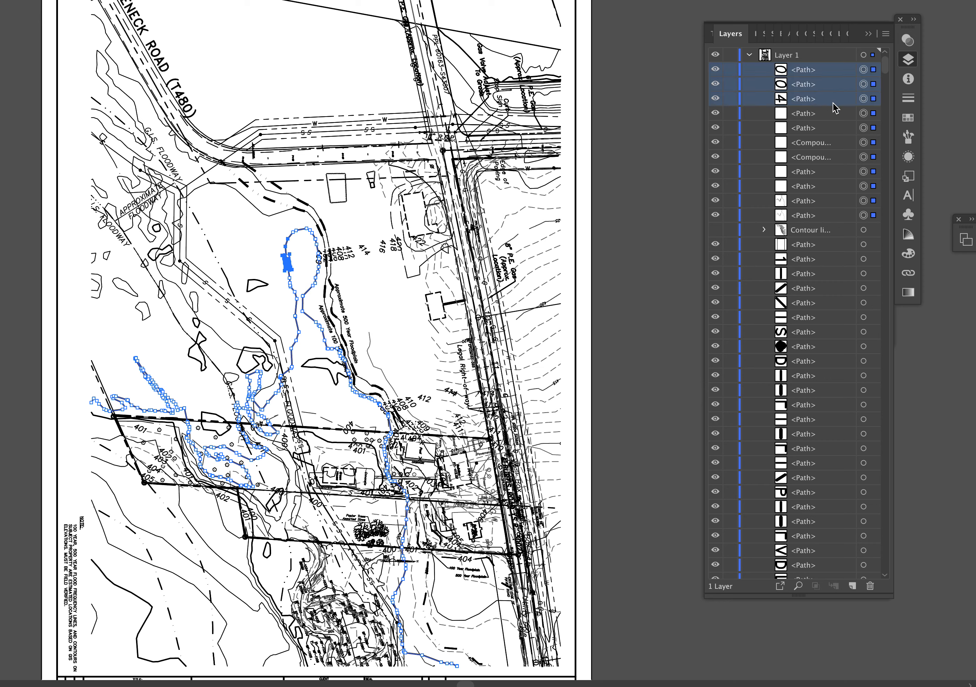
{"action": "left_click", "coordinate": [836, 114], "text": "shift"}
{"action": "left_click", "coordinate": [836, 128], "text": "shift"}
{"action": "left_click", "coordinate": [837, 143], "text": "shift"}
{"action": "left_click", "coordinate": [836, 158], "text": "shift"}
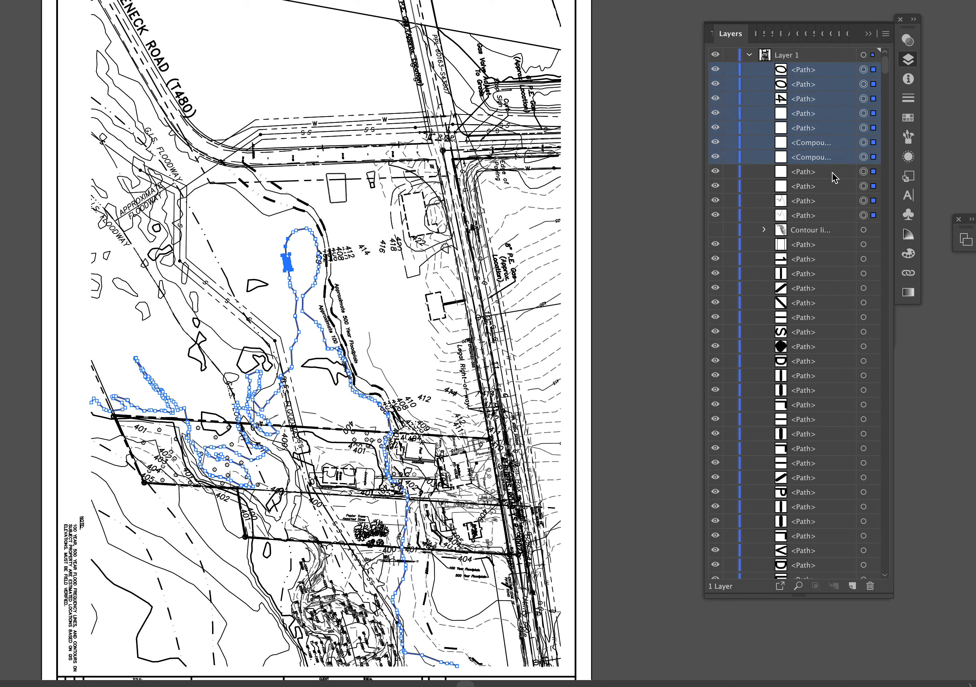
{"action": "left_click", "coordinate": [832, 172], "text": "shift"}
{"action": "left_click", "coordinate": [834, 187], "text": "shift"}
{"action": "left_click", "coordinate": [834, 202], "text": "shift"}
{"action": "left_click", "coordinate": [835, 217], "text": "shift"}
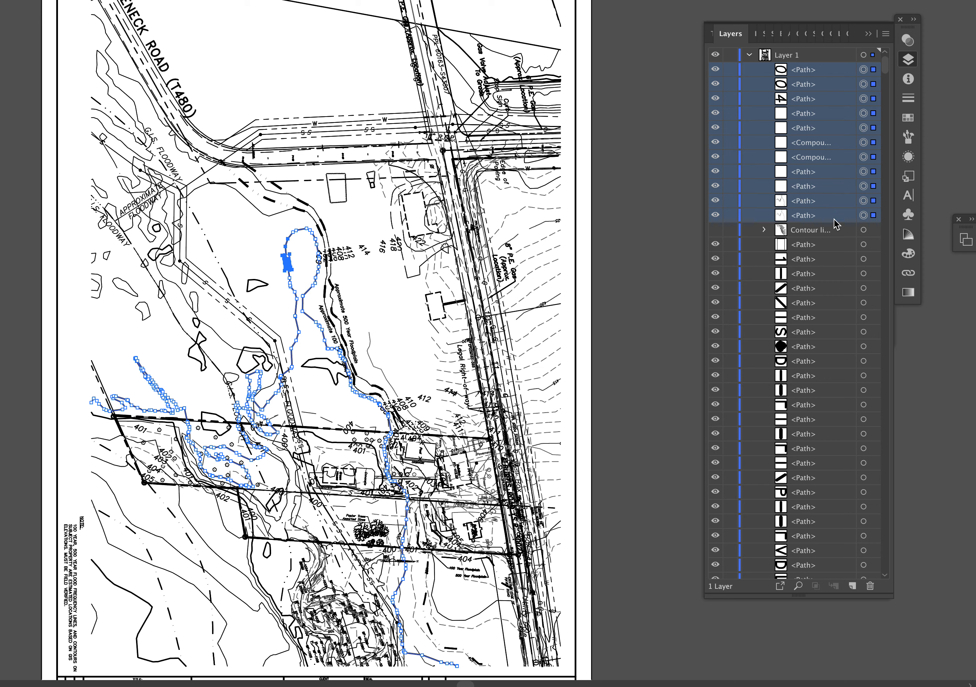
{"action": "left_click_drag", "start_coordinate": [835, 224], "coordinate": [833, 231]}
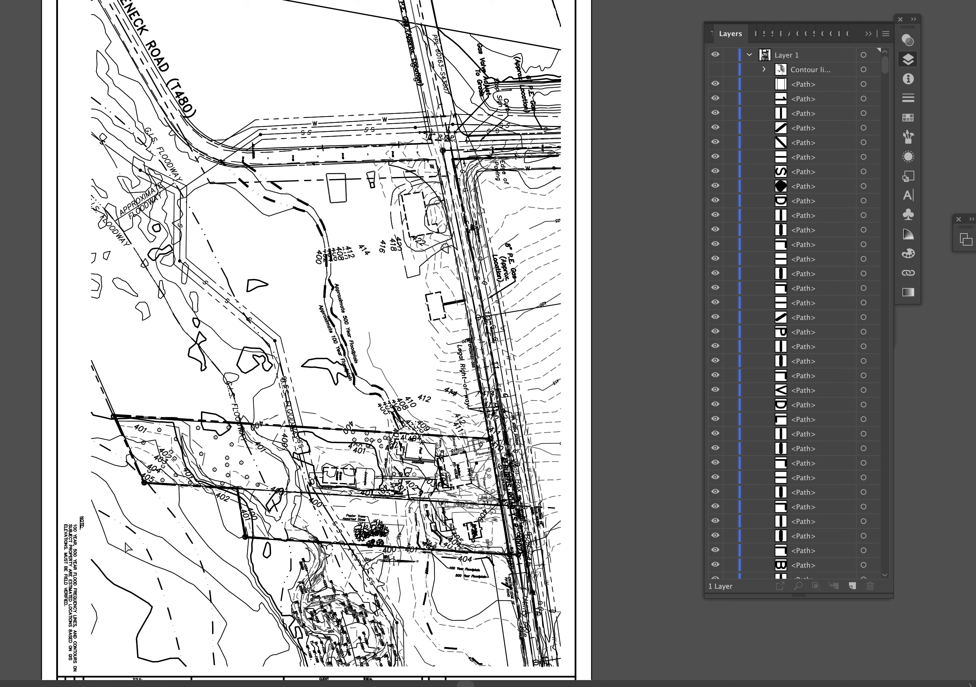
Bring the contour lines in the plan's lower-left corner to the front and move them into the Contour lines group
{"action": "left_click_drag", "start_coordinate": [125, 544], "coordinate": [86, 638]}
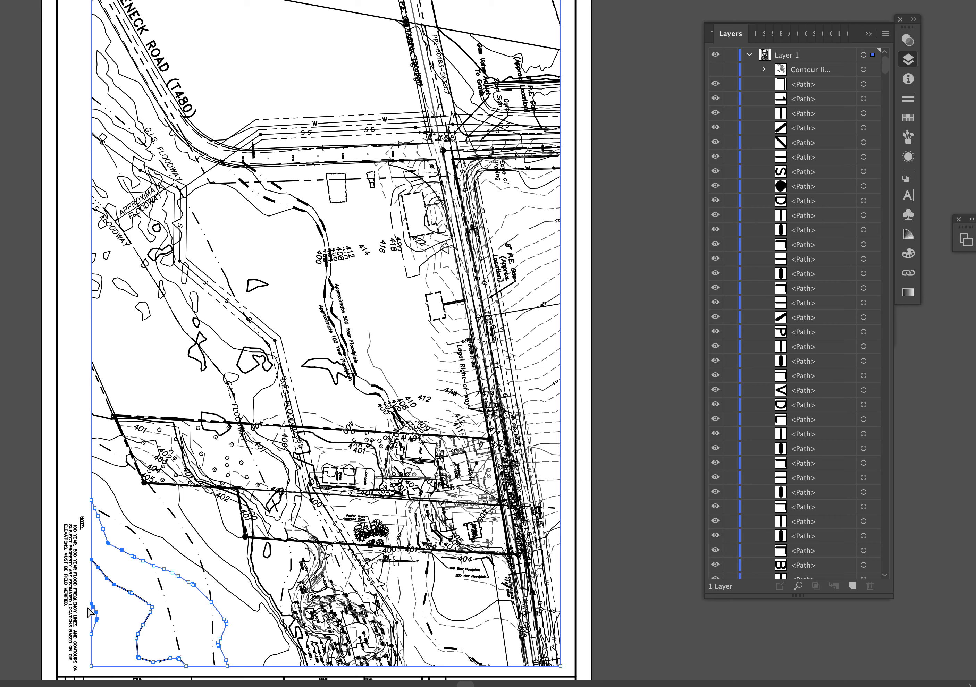
{"action": "key", "text": "v"}
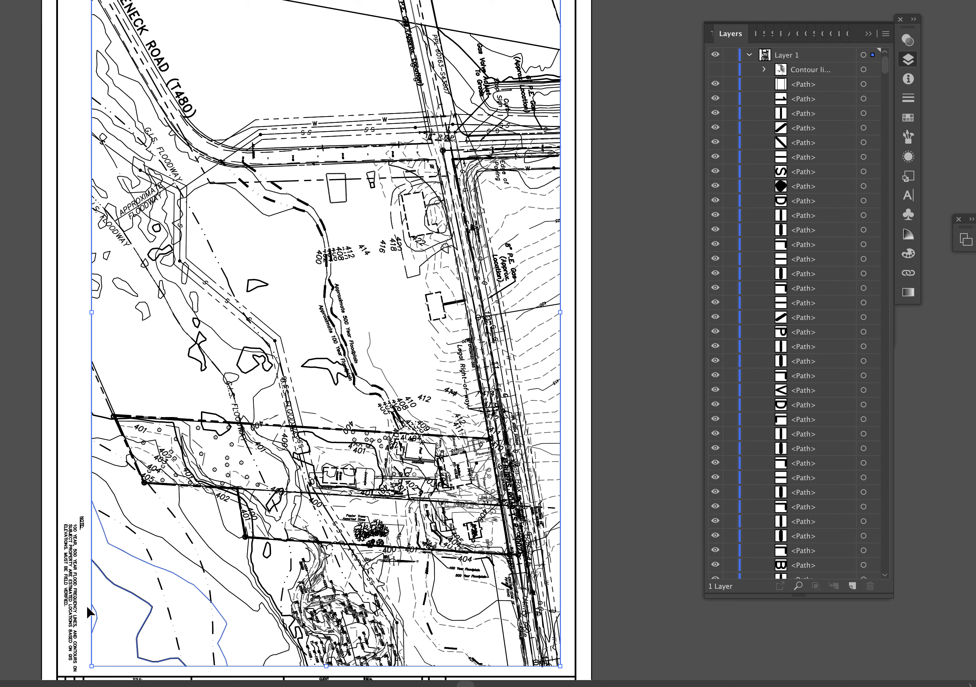
{"action": "key", "text": "super+shift+]"}
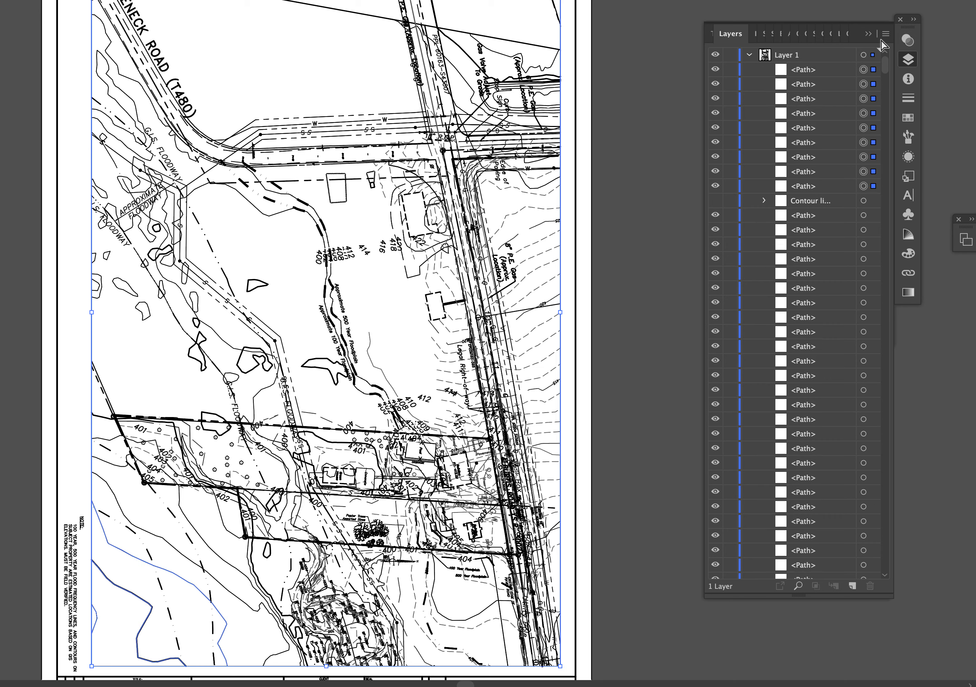
{"action": "left_click", "coordinate": [825, 190]}
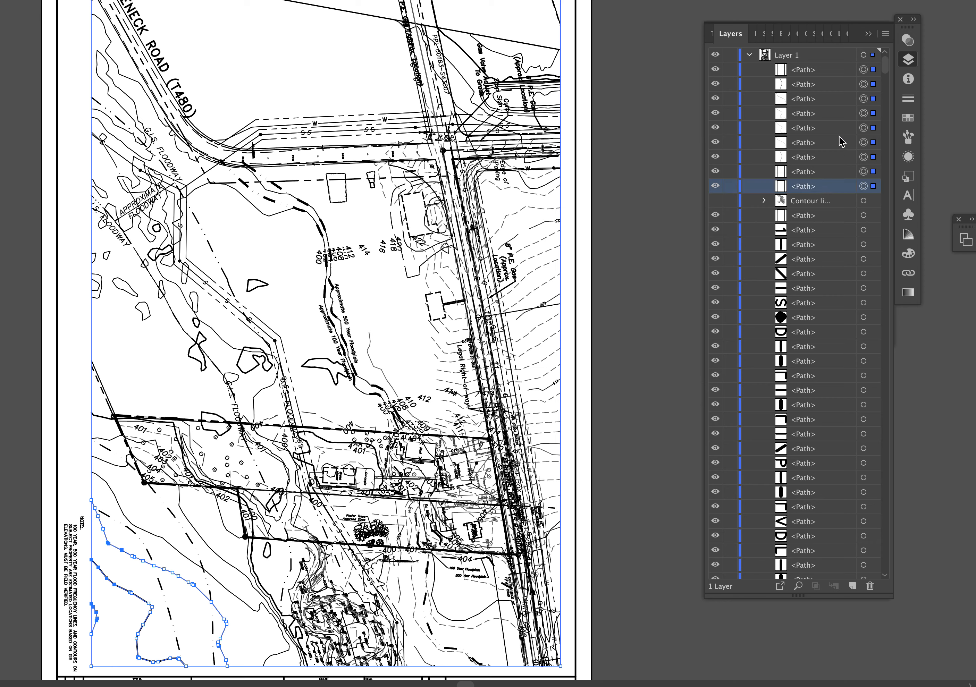
{"action": "left_click", "coordinate": [827, 71], "text": "shift"}
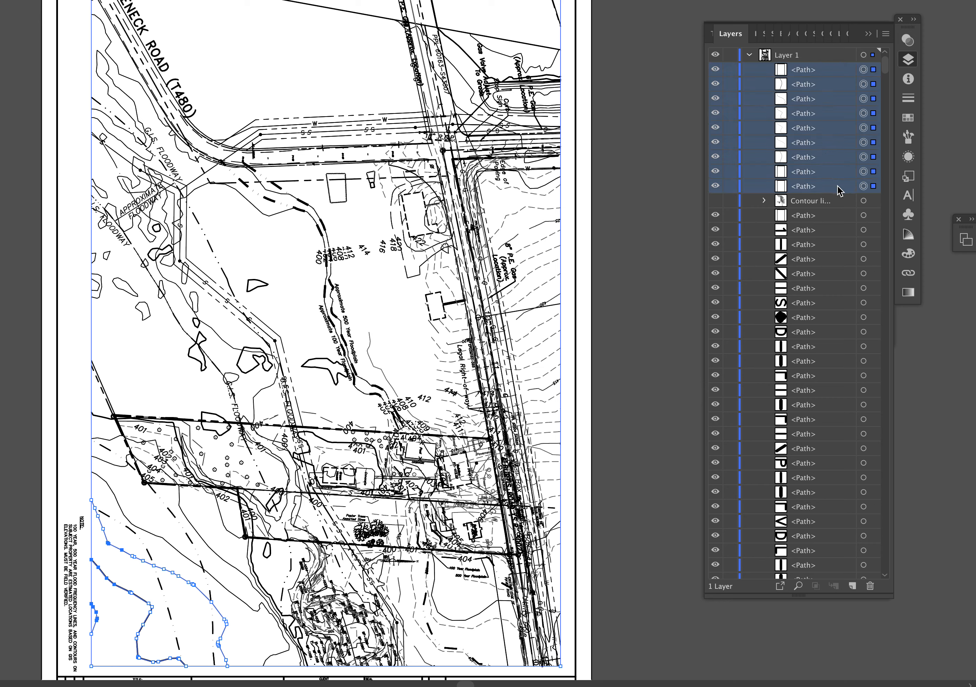
{"action": "left_click_drag", "start_coordinate": [836, 188], "coordinate": [833, 205]}
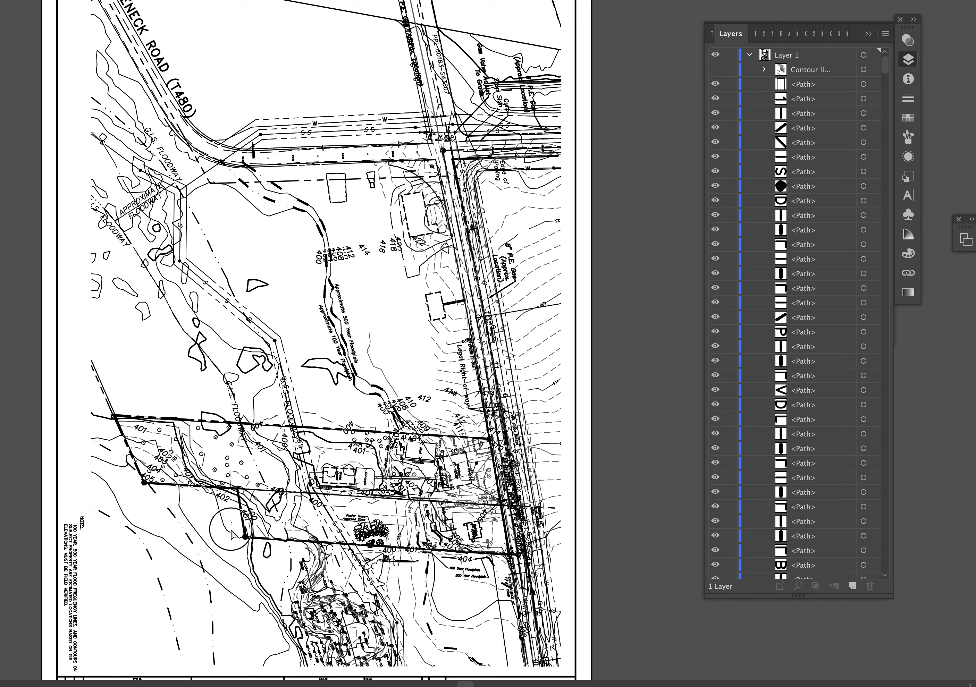
Select the remaining contour lines that sweep across the plan's lower-left corner and bring them to the front
{"action": "left_click", "coordinate": [239, 609]}
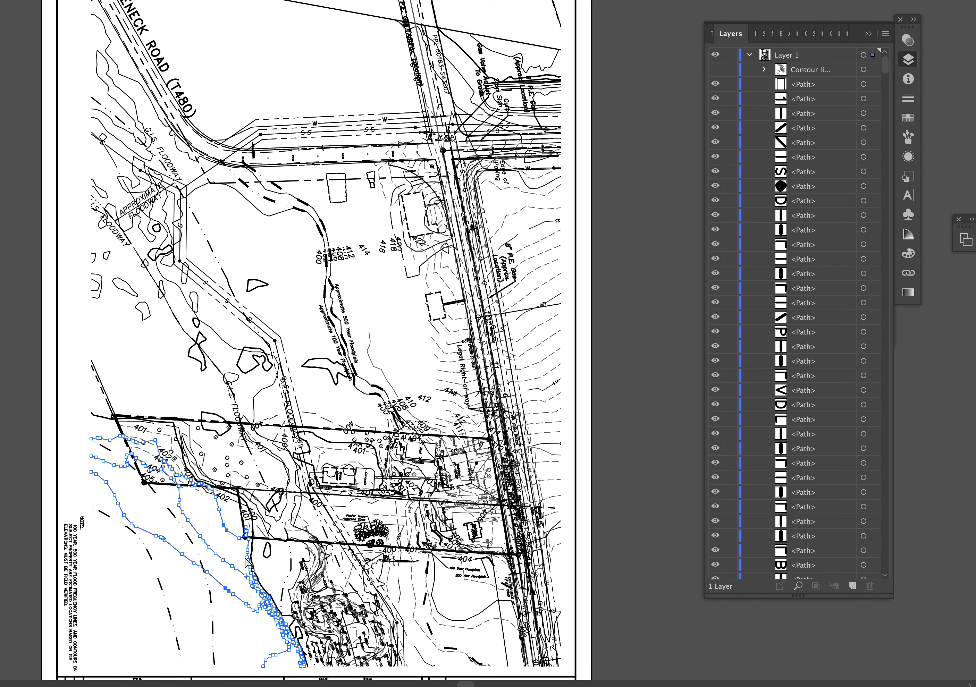
{"action": "key", "text": "super"}
{"action": "left_click", "coordinate": [211, 494], "text": "super"}
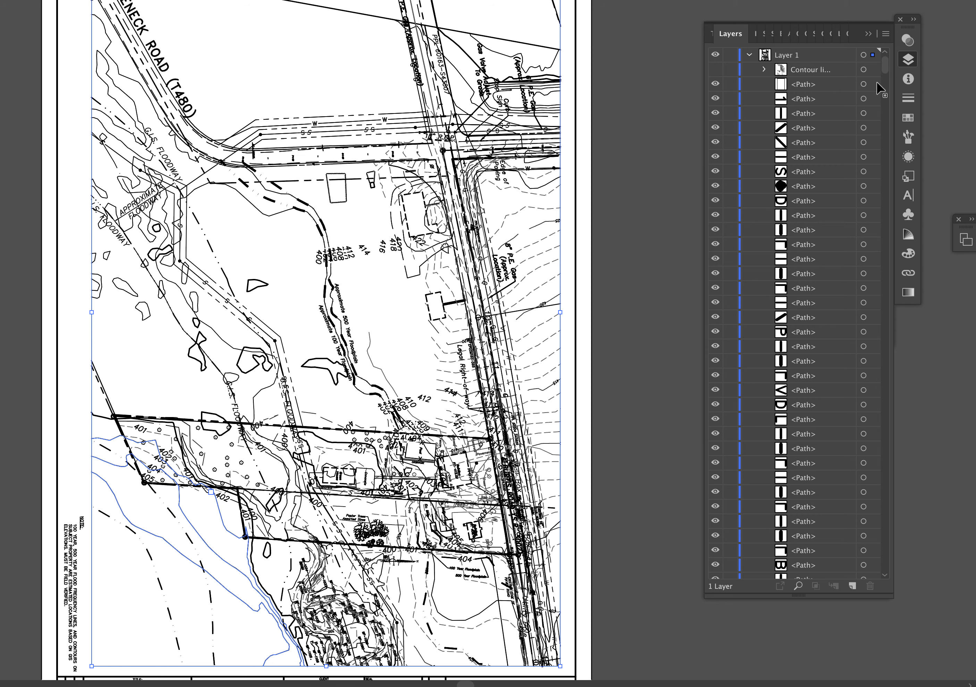
{"action": "key", "text": "super+shift+]"}
Move the six contour paths at the front of Layer 1 into the Contour lines group and keep that group hidden
{"action": "left_click", "coordinate": [839, 145]}
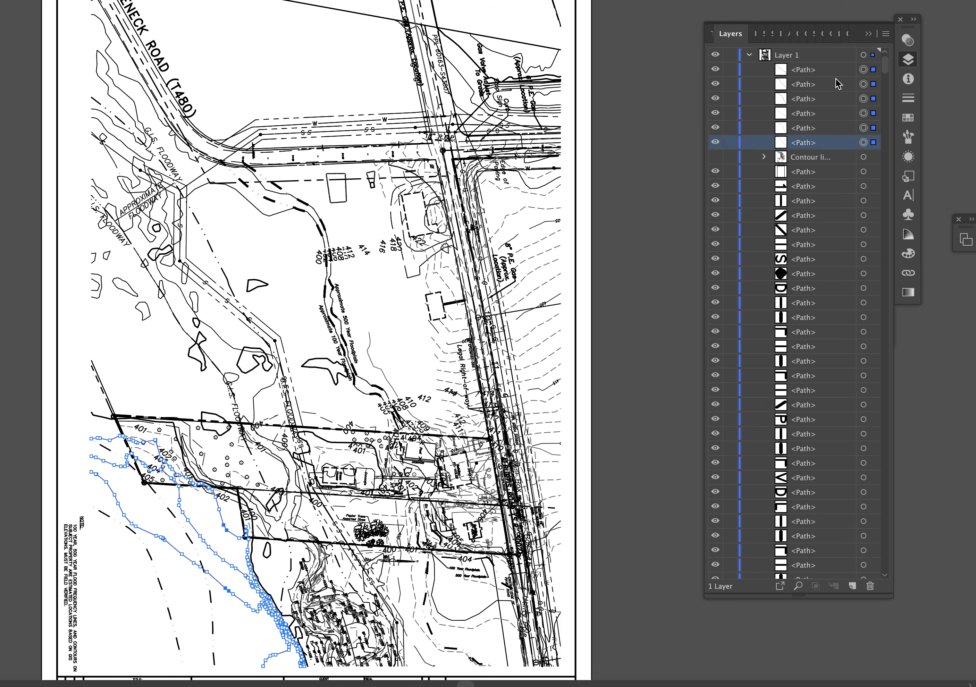
{"action": "left_click", "coordinate": [835, 74], "text": "shift"}
{"action": "mouse_move", "coordinate": [835, 148]}
{"action": "left_mouse_down"}
{"action": "mouse_move", "coordinate": [815, 159]}
{"action": "mouse_move", "coordinate": [830, 157]}
{"action": "left_mouse_up"}
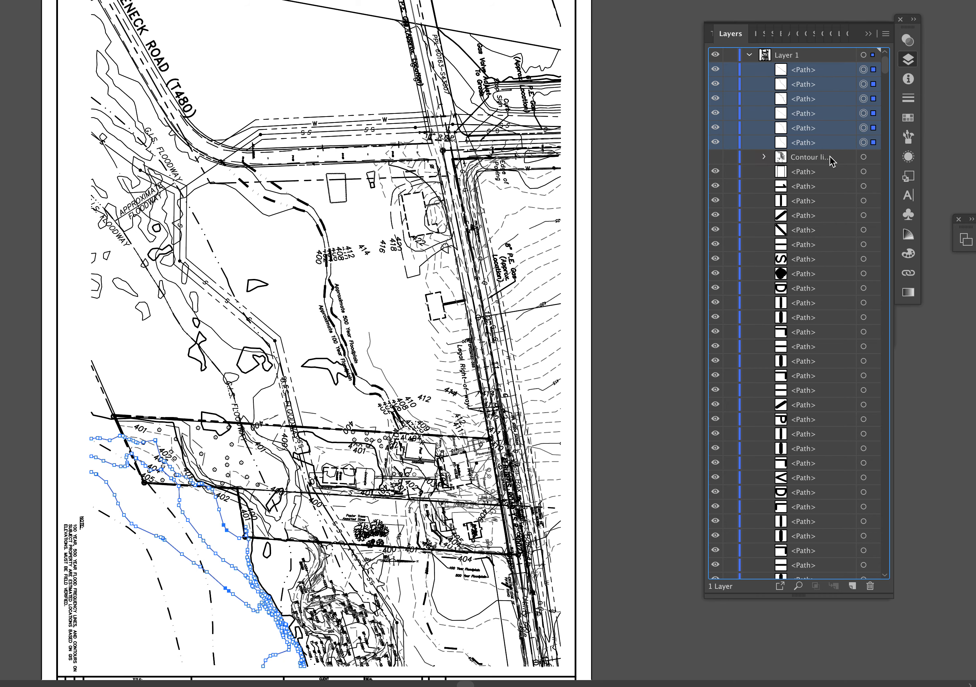
{"action": "left_click", "coordinate": [716, 69]}
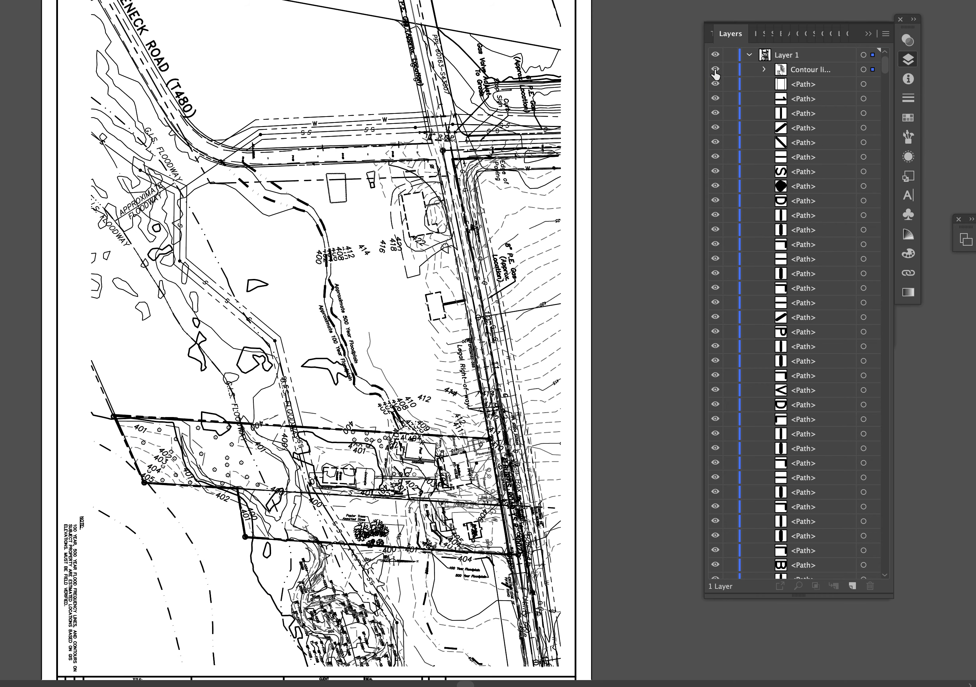
{"action": "left_click", "coordinate": [715, 70]}
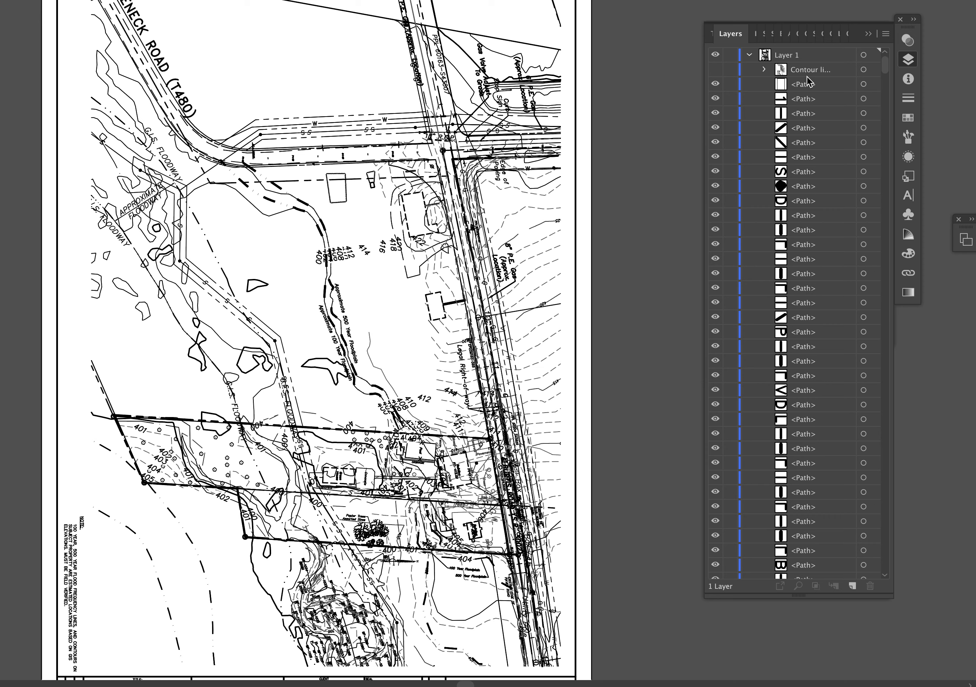
Test-select the small building outline, the road edges and the property boundary to examine how their lines are segmented
{"action": "left_click", "coordinate": [338, 203]}
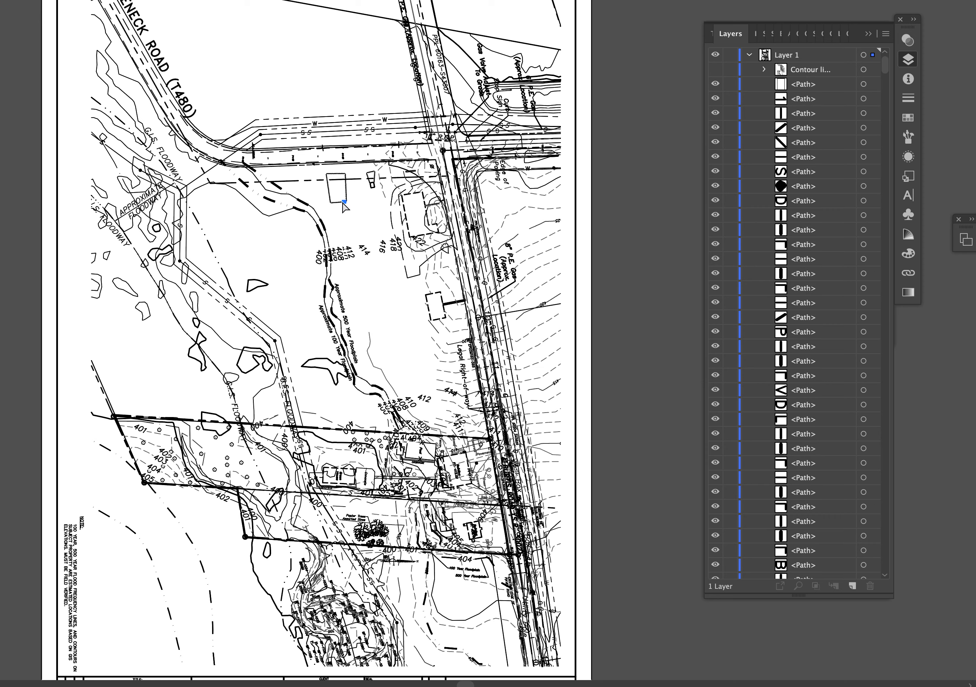
{"action": "left_click", "coordinate": [340, 203]}
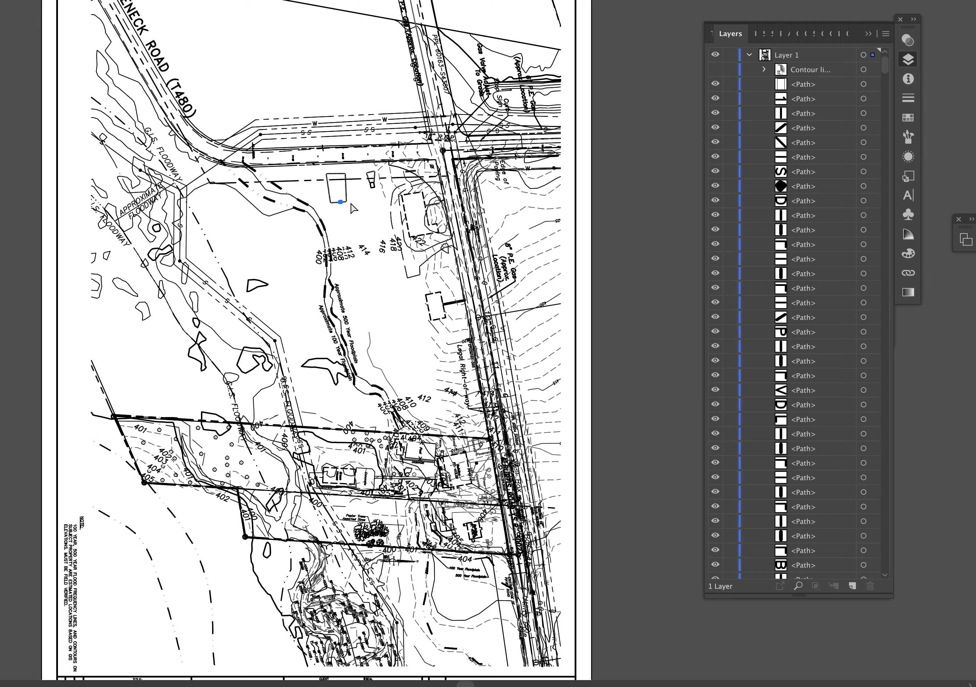
{"action": "left_click_drag", "start_coordinate": [322, 191], "coordinate": [357, 211]}
{"action": "left_click", "coordinate": [363, 206]}
{"action": "left_click", "coordinate": [165, 104]}
{"action": "left_click", "coordinate": [171, 114]}
{"action": "left_click_drag", "start_coordinate": [456, 5], "coordinate": [389, 9]}
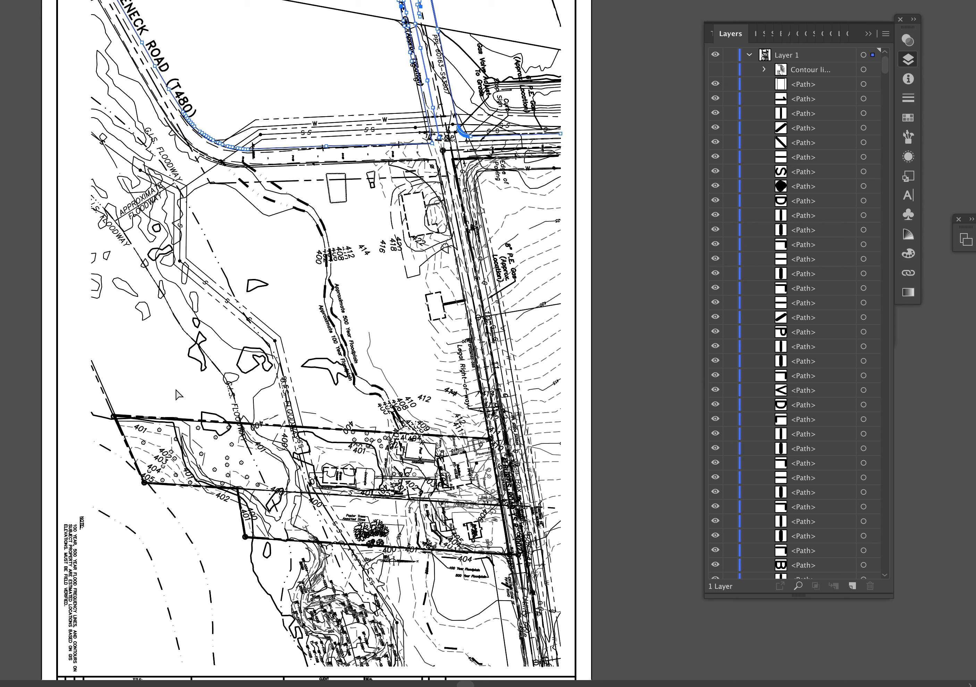
{"action": "left_click", "coordinate": [322, 433]}
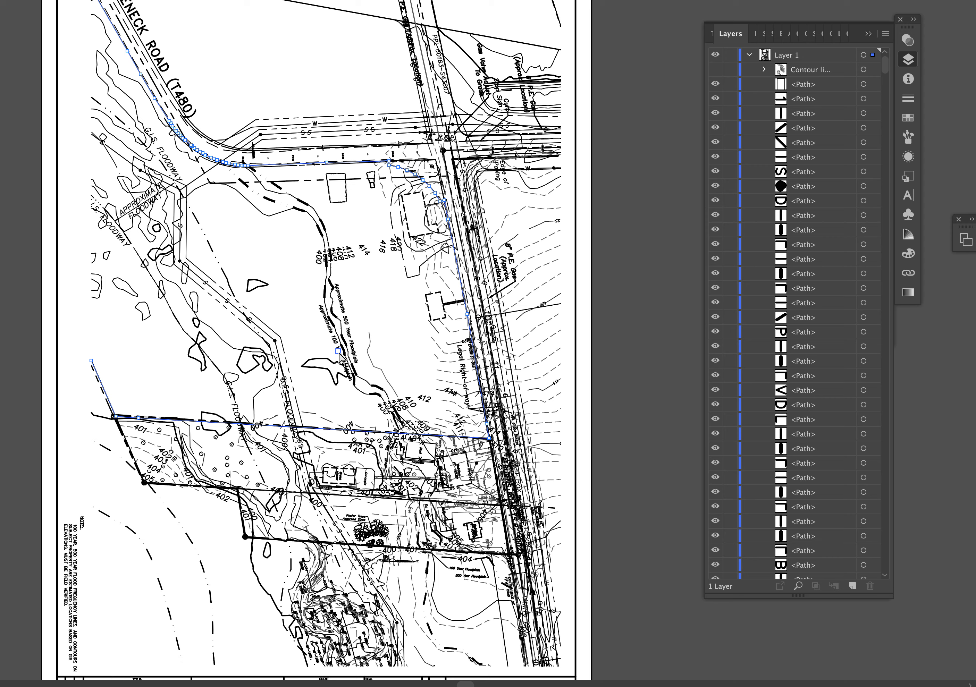
Select the solid contour lines across the plan's upper-left, central, upper-right and lower-right areas, and bring them all to the front
{"action": "left_click_drag", "start_coordinate": [79, 36], "coordinate": [113, 105]}
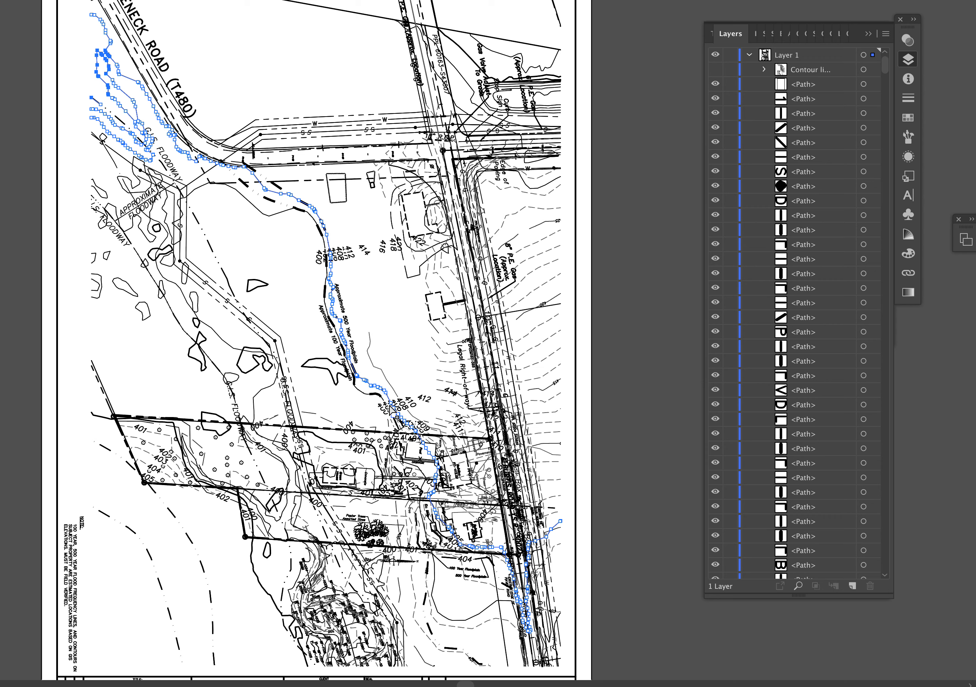
{"action": "left_click_drag", "start_coordinate": [384, 328], "coordinate": [369, 346]}
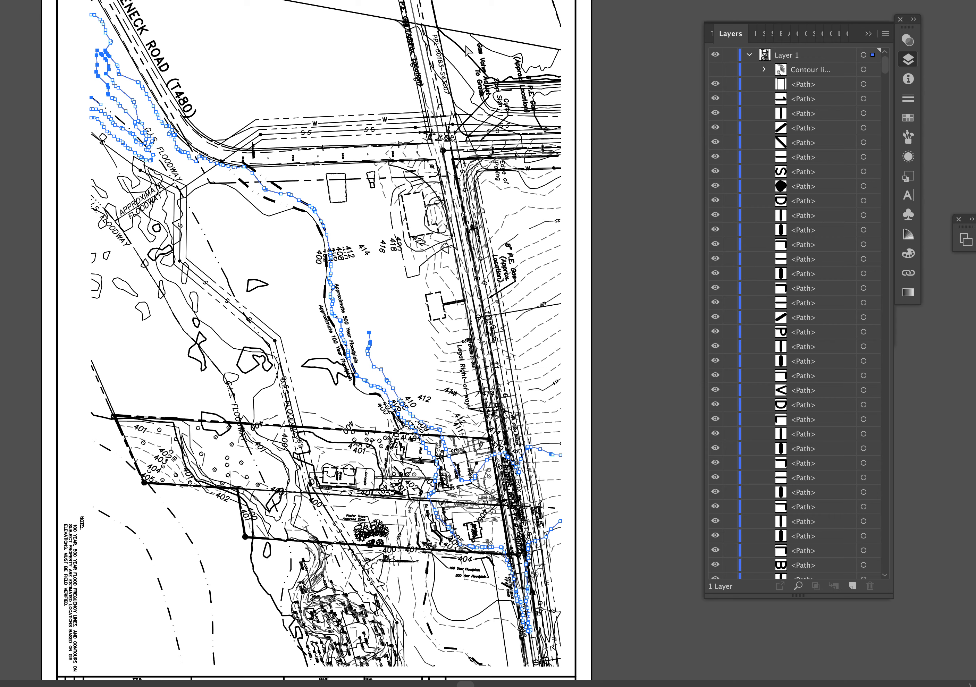
{"action": "left_click_drag", "start_coordinate": [468, 51], "coordinate": [463, 104]}
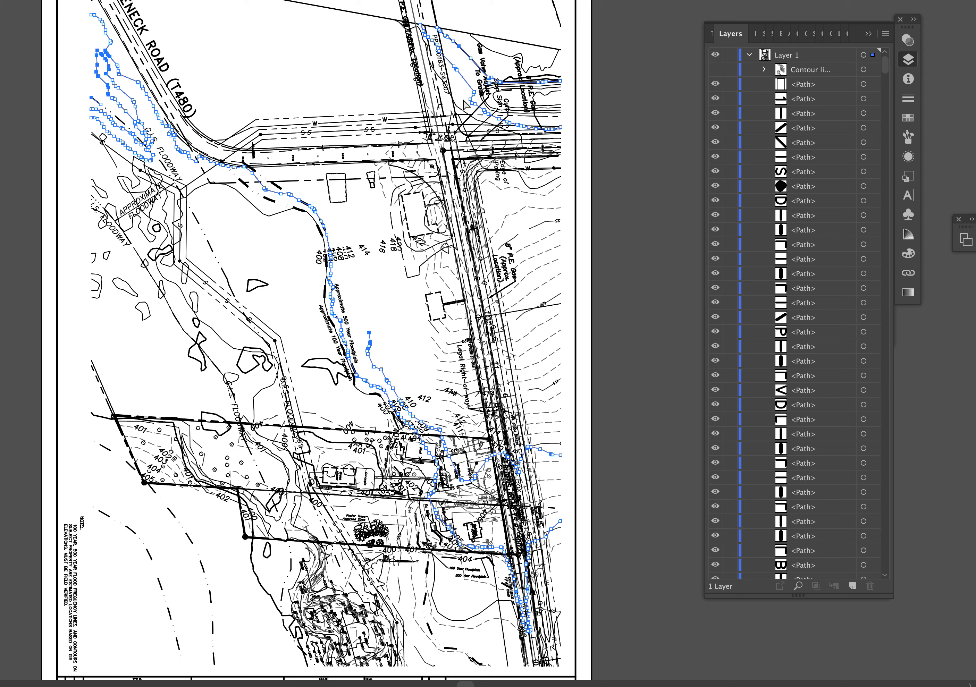
{"action": "left_click", "coordinate": [462, 110], "text": "shift"}
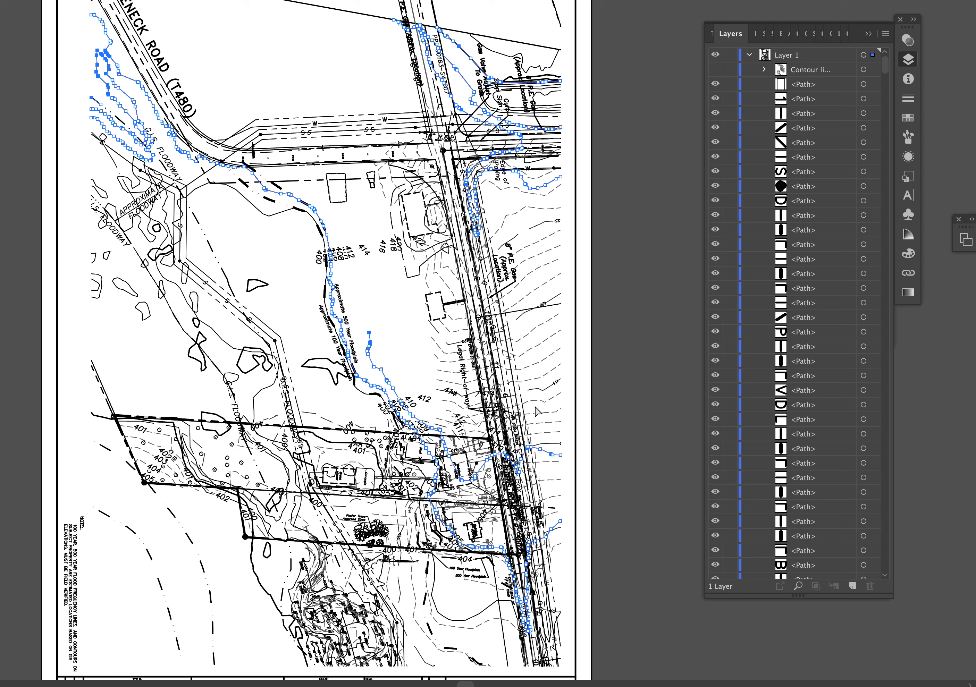
{"action": "left_click_drag", "start_coordinate": [457, 595], "coordinate": [491, 623]}
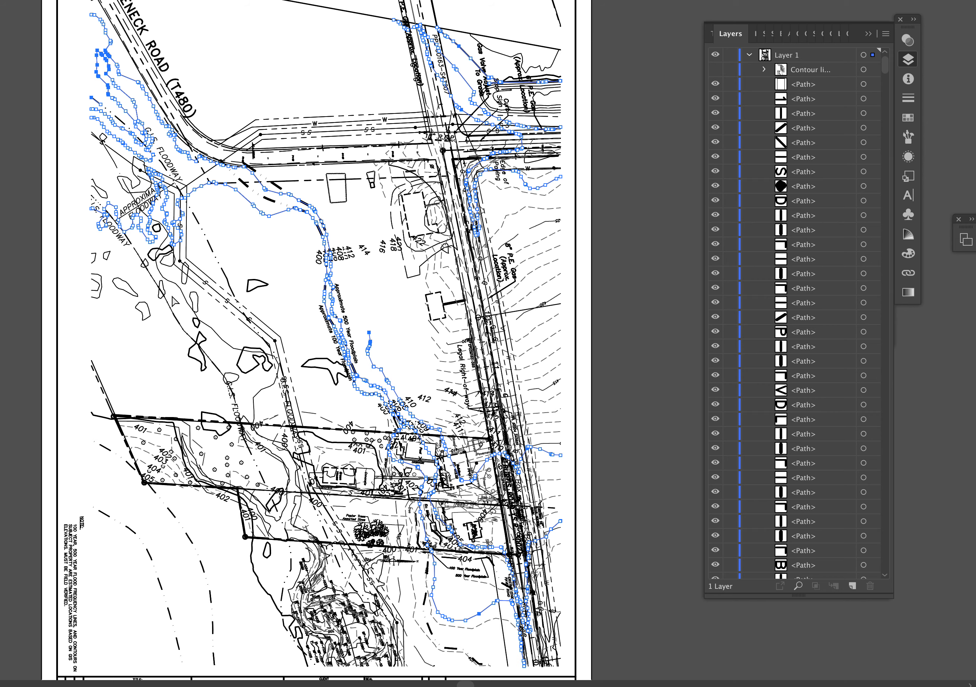
{"action": "key", "text": "v"}
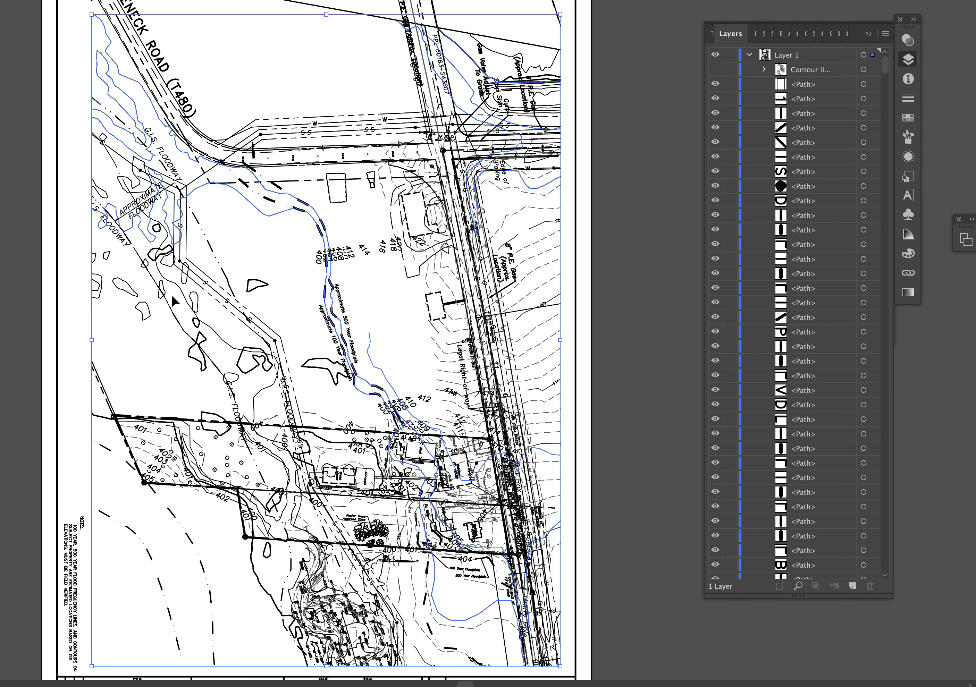
{"action": "key", "text": "super+shift+]"}
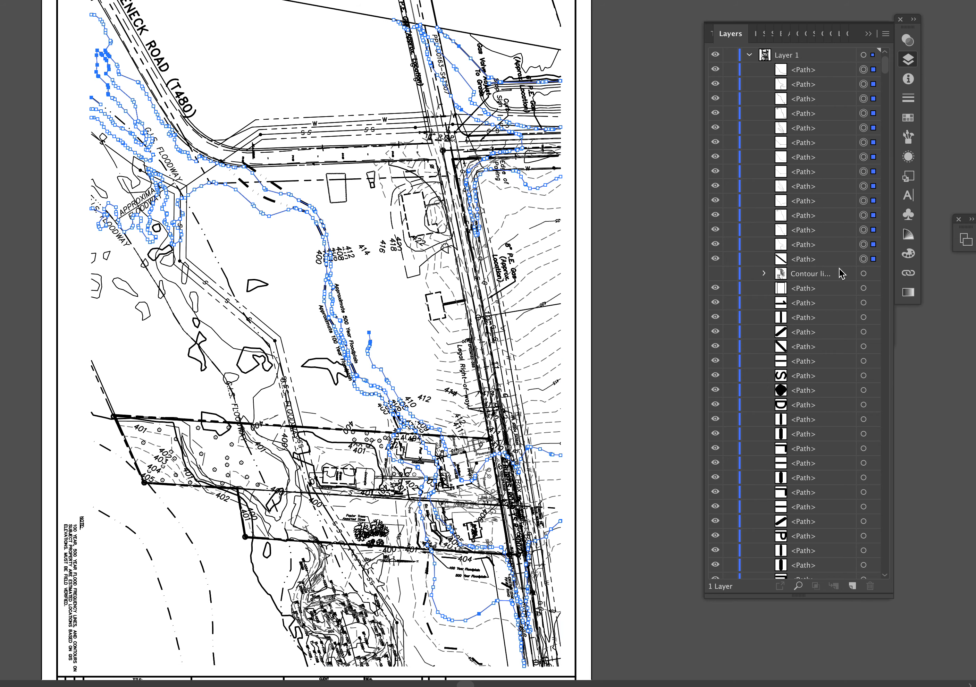
Move all the newly fronted contour paths above the hidden Contour lines group into that group
{"action": "left_click", "coordinate": [834, 259]}
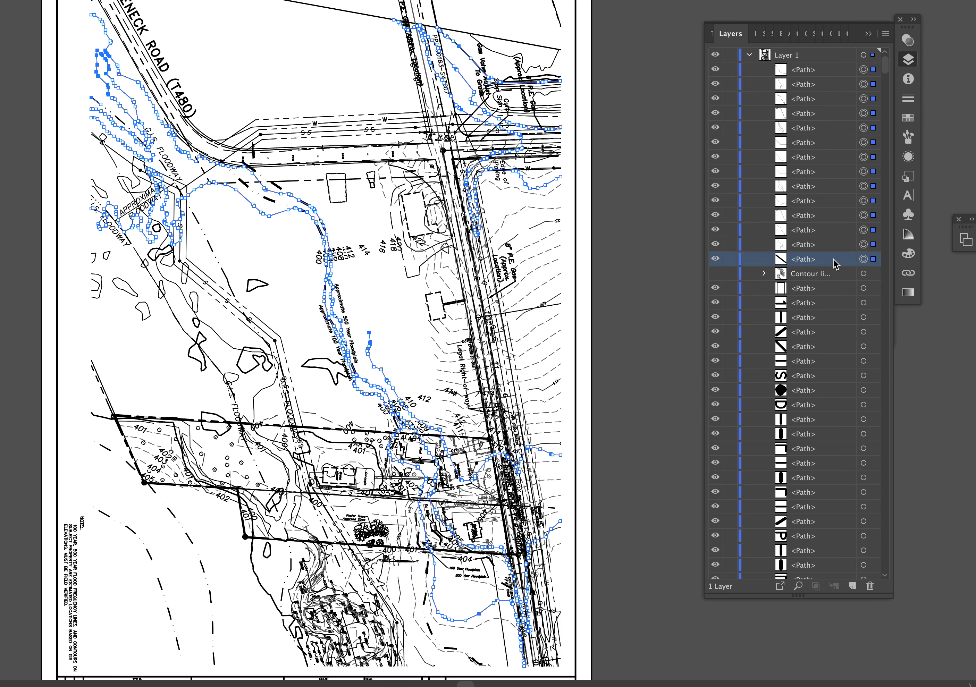
{"action": "left_click", "coordinate": [832, 75], "text": "shift"}
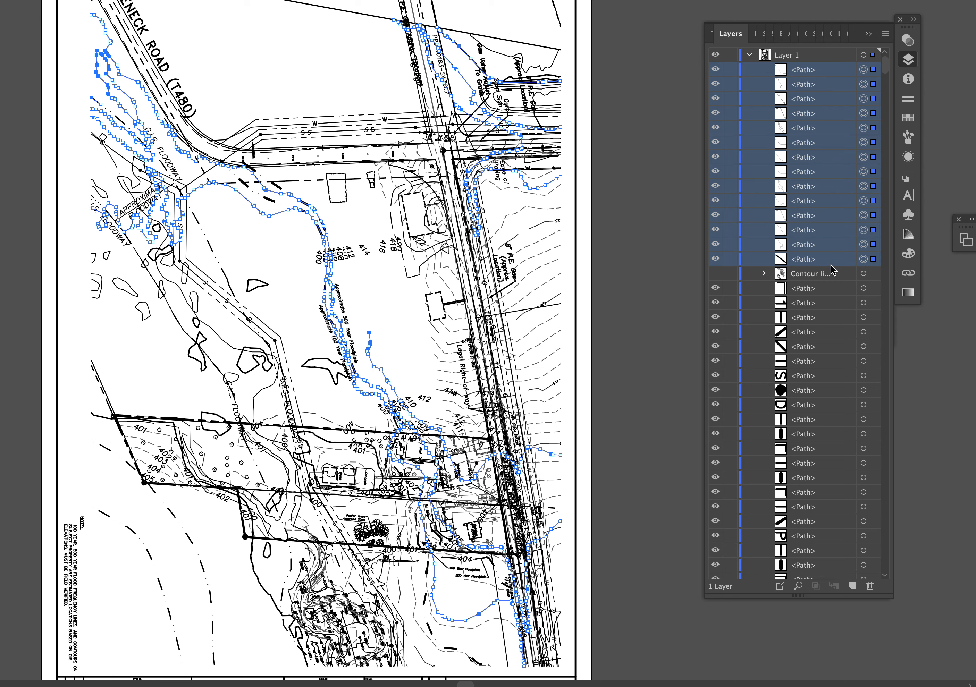
{"action": "left_click_drag", "start_coordinate": [831, 261], "coordinate": [828, 274]}
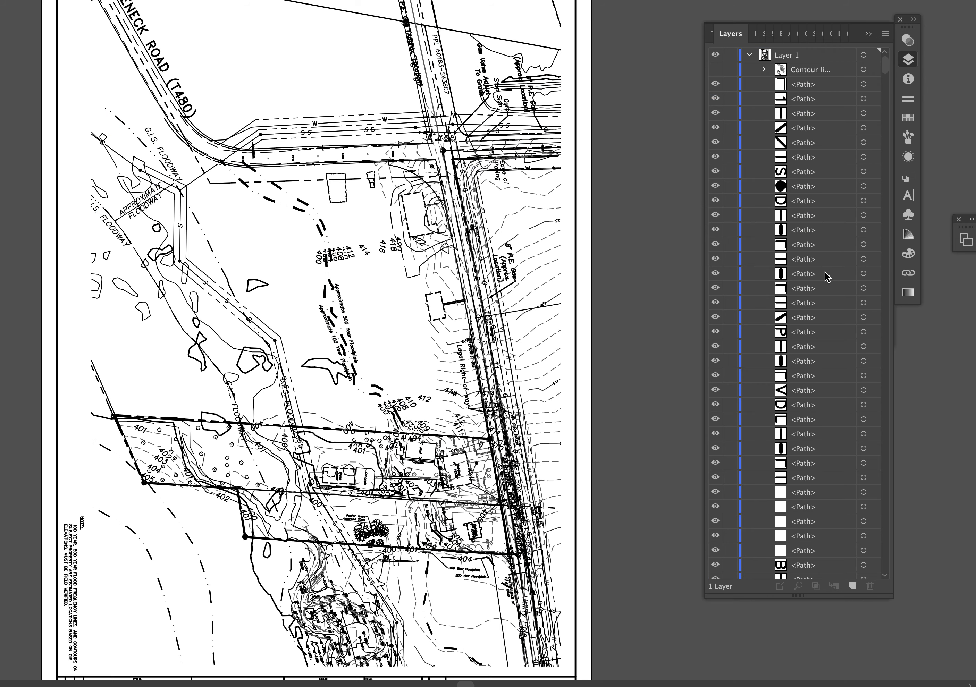